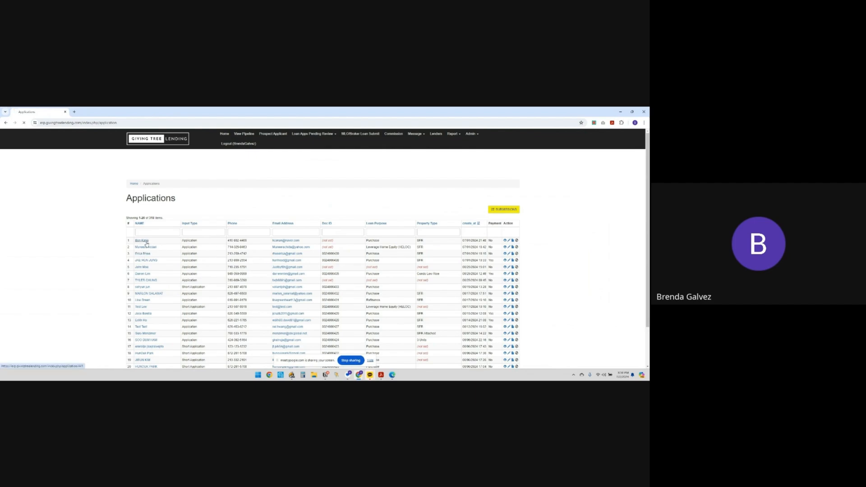
Look over the first applicant's application details, then return to the applications list.
left_click(146, 243)
scroll(229, 277, "down", 3)
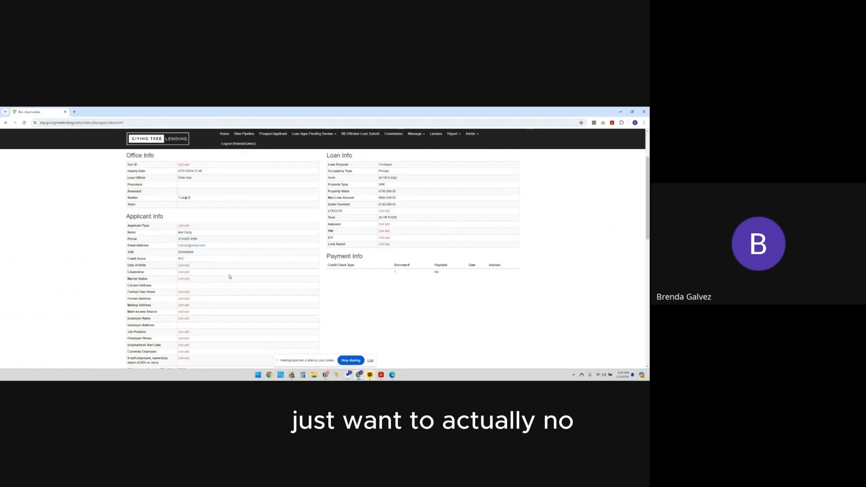
scroll(229, 276, "up", 3)
left_click(6, 123)
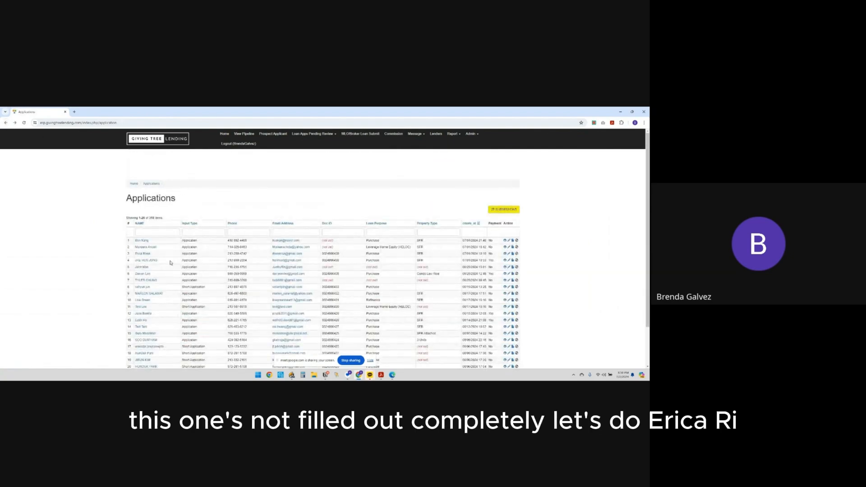
Open a fully completed application and scroll through its Applicant Info.
left_click(146, 254)
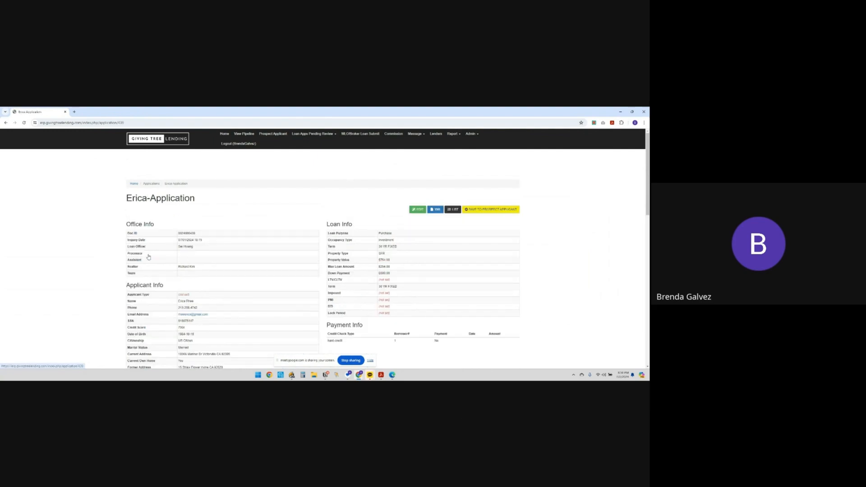
scroll(262, 257, "down", 2)
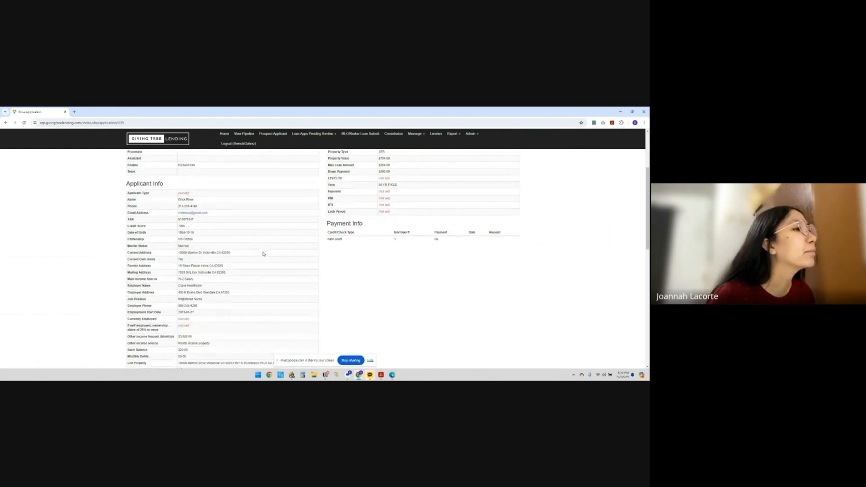
scroll(263, 254, "down", 1)
scroll(264, 252, "up", 3)
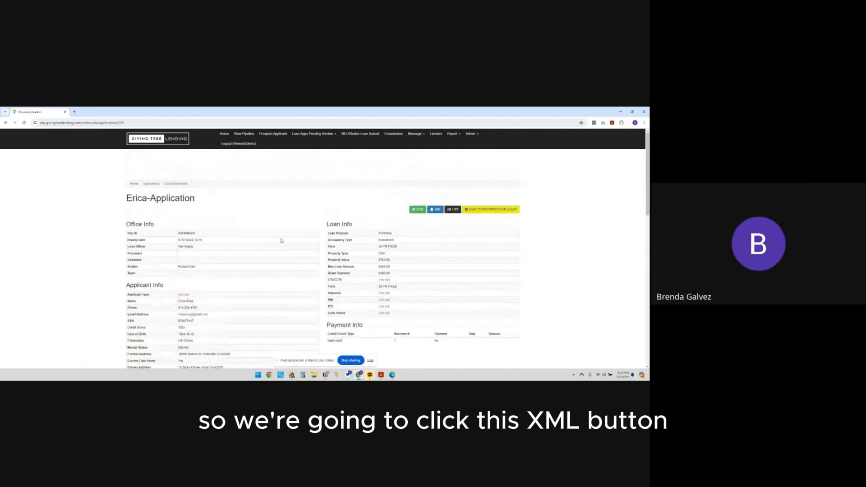
Download the application's XML export and open File Explorer with Win+E.
left_click(432, 210)
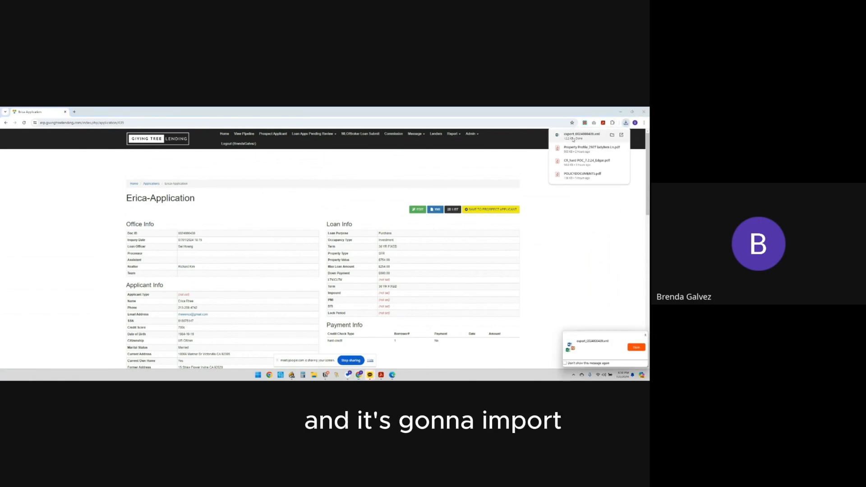
left_click(632, 112)
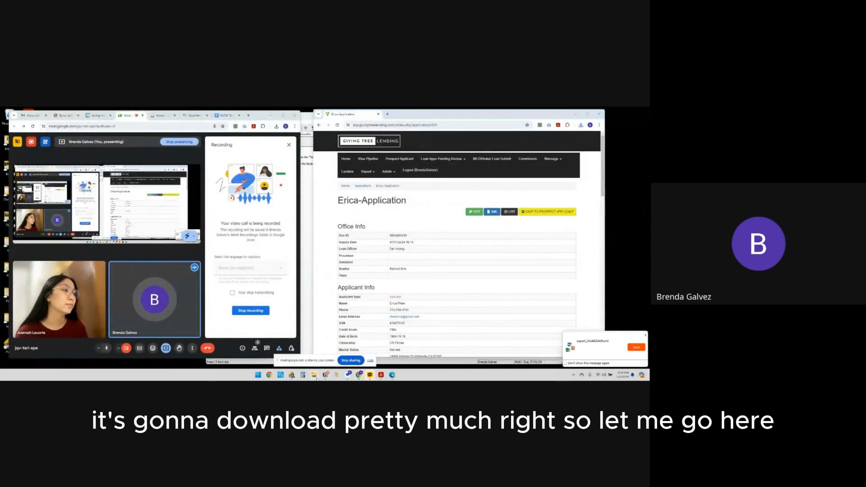
key("super+e")
left_click(588, 114)
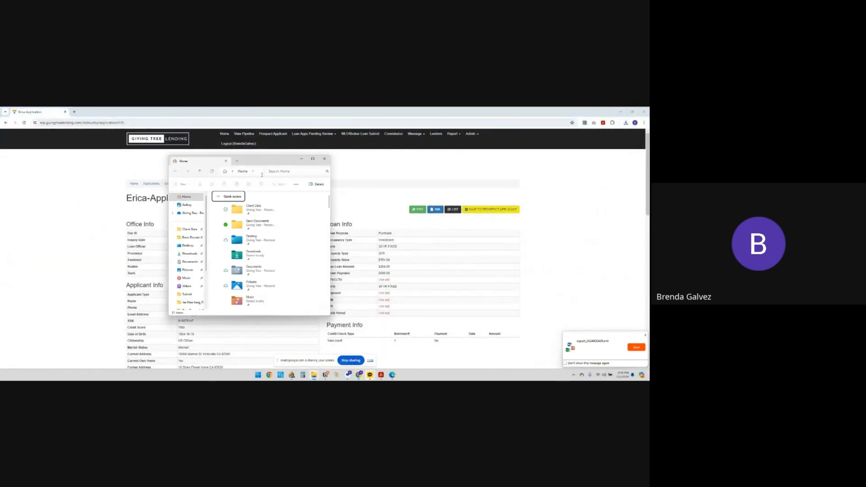
In Downloads, open the export XML file in Microsoft Edge, then close it.
left_click(190, 254)
right_click(221, 211)
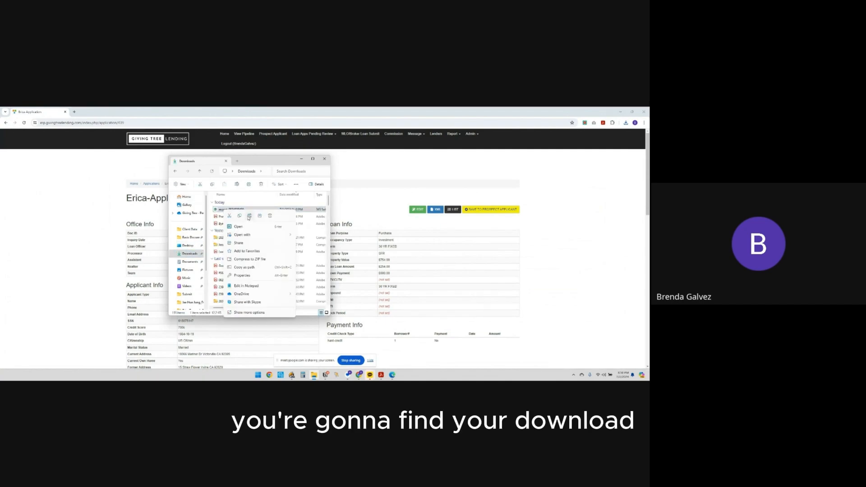
mouse_move(248, 235)
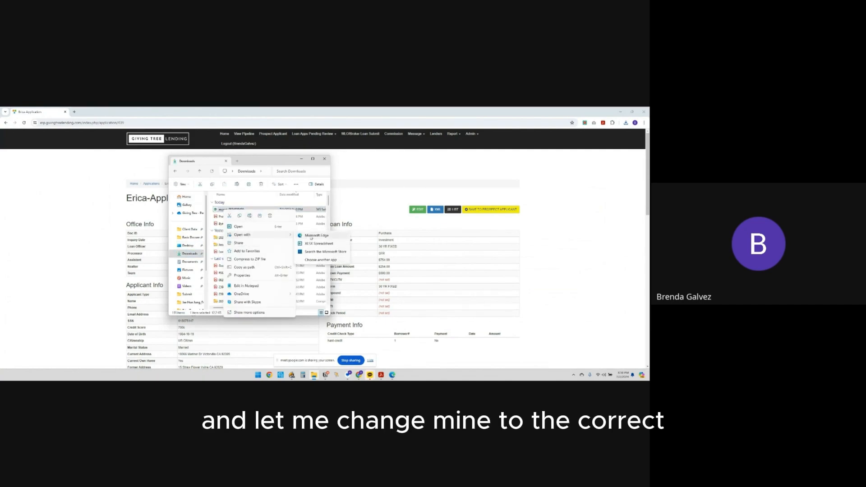
left_click(327, 235)
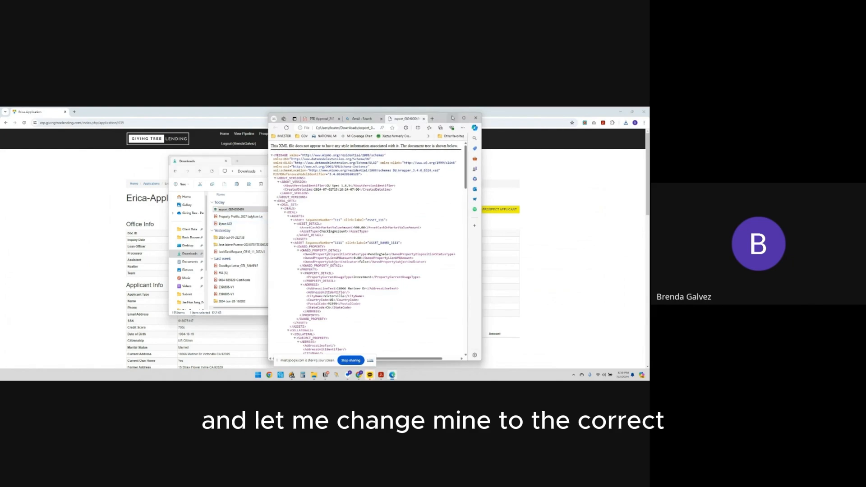
left_click(424, 119)
left_click(453, 118)
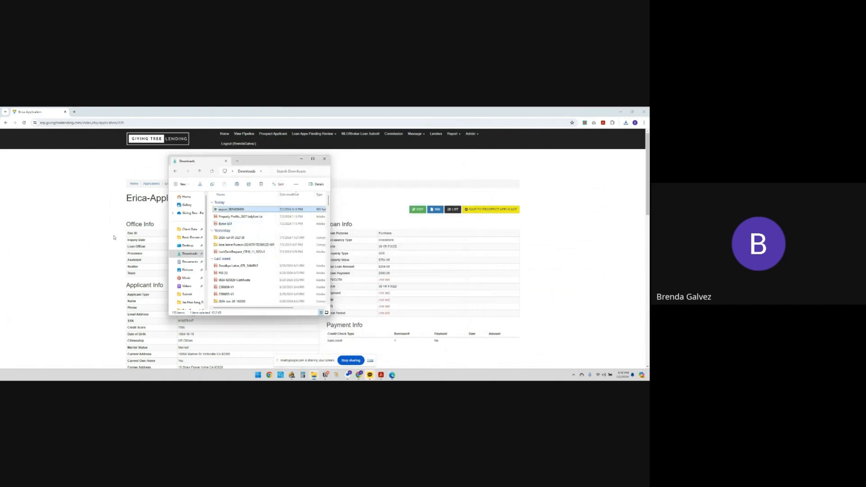
In the export file's Properties, change the .xml default app to Microsoft Edge and apply.
right_click(230, 211)
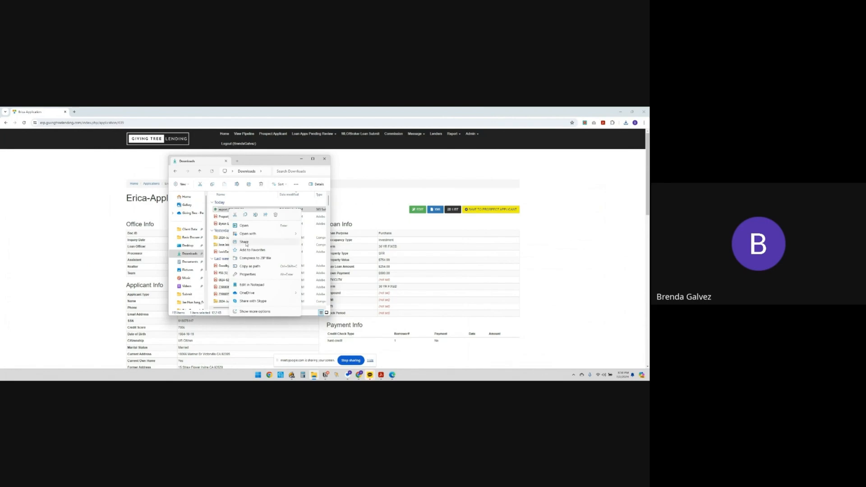
mouse_move(259, 237)
left_click(247, 312)
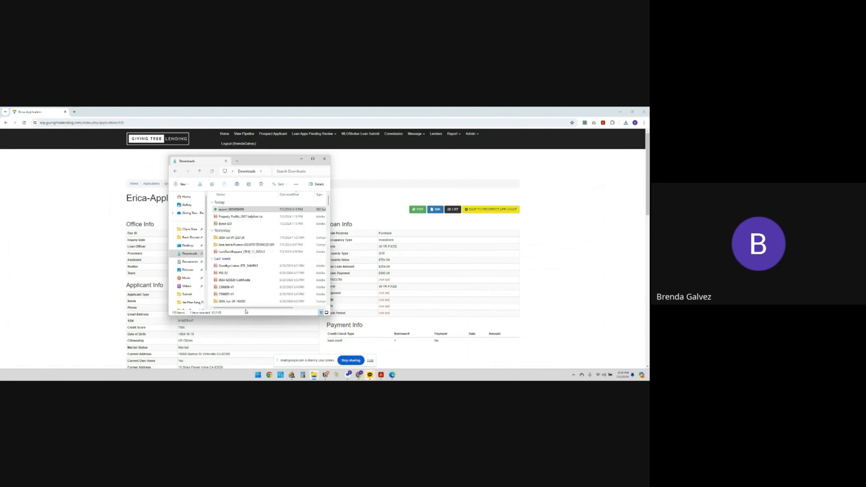
left_click(248, 322)
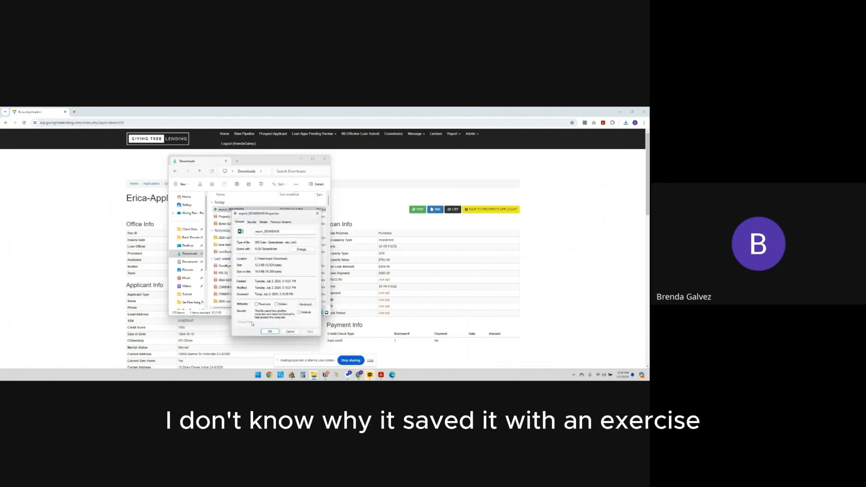
left_click(303, 249)
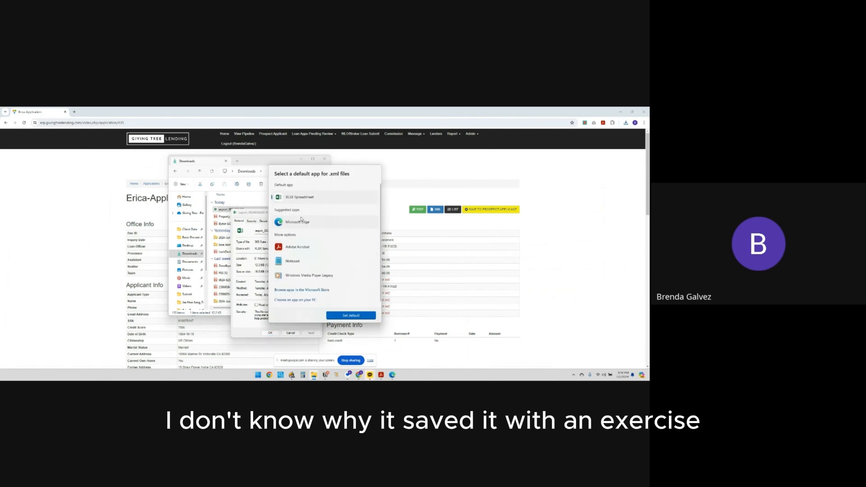
left_click(349, 316)
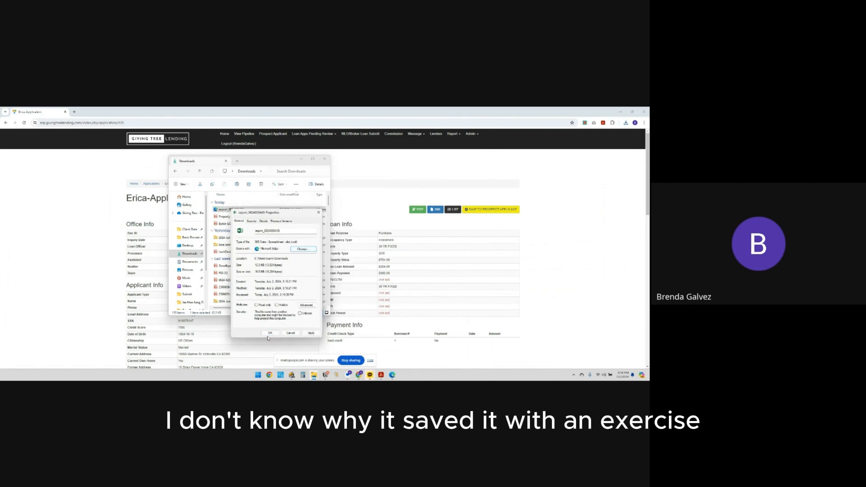
left_click(309, 334)
left_click(270, 333)
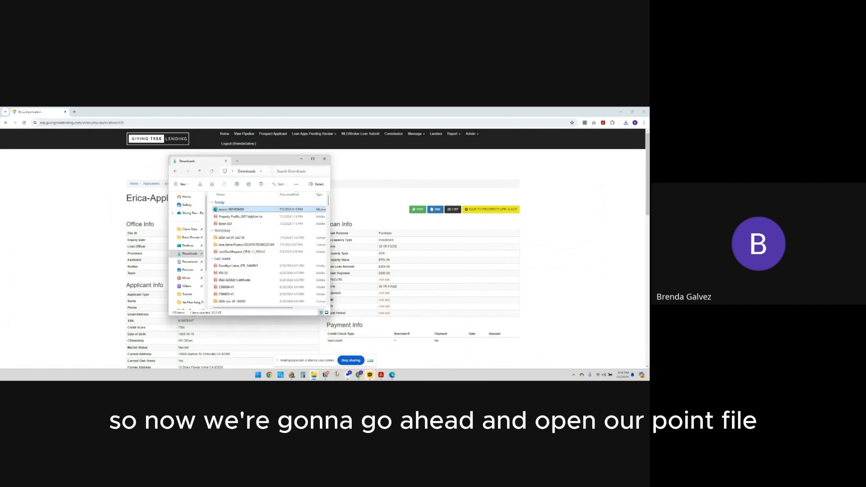
Launch Calyx Point maximized and create a new Borrower loan via File > New > Loan.
left_click(292, 376)
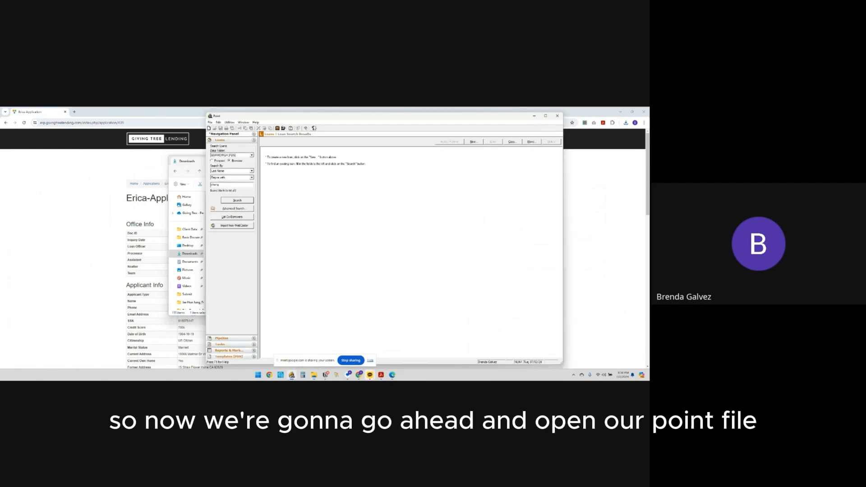
left_click(546, 116)
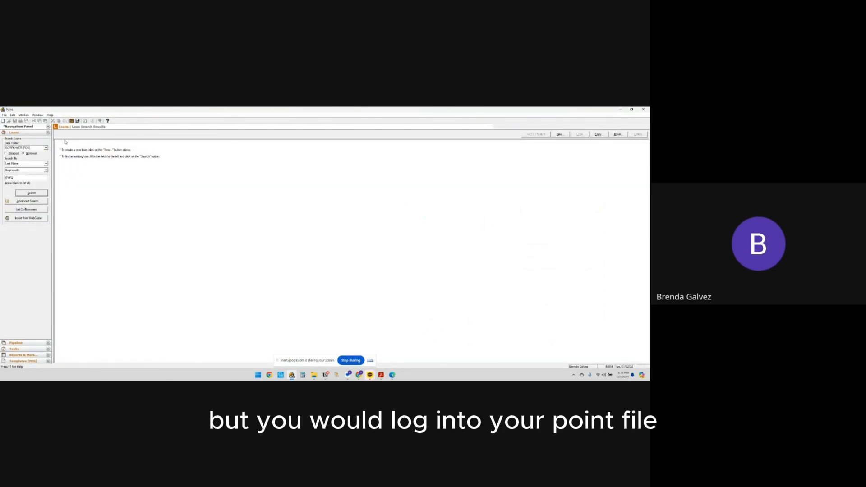
left_click(5, 115)
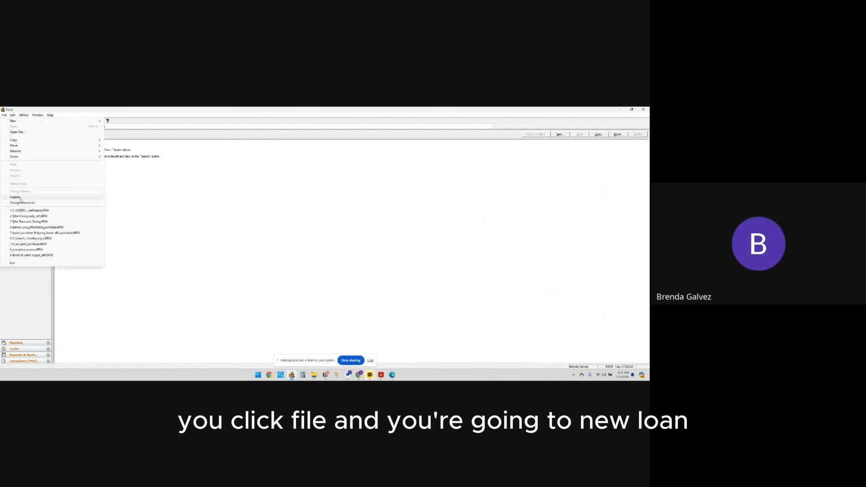
mouse_move(24, 121)
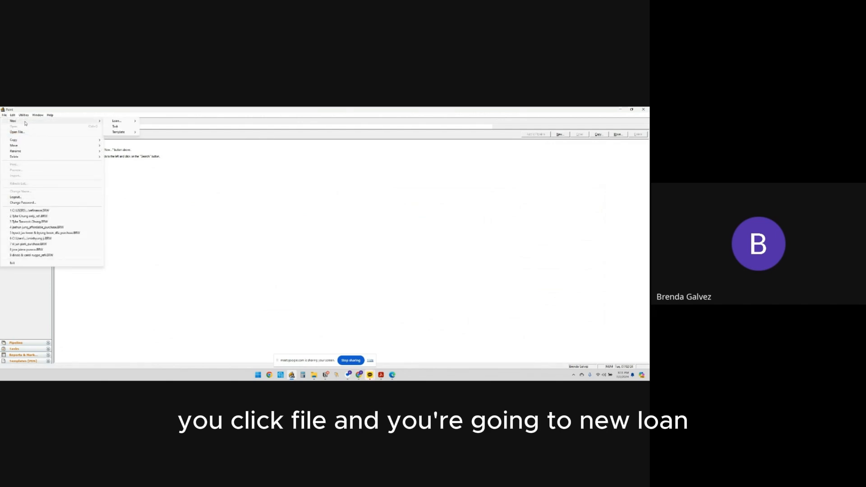
mouse_move(132, 123)
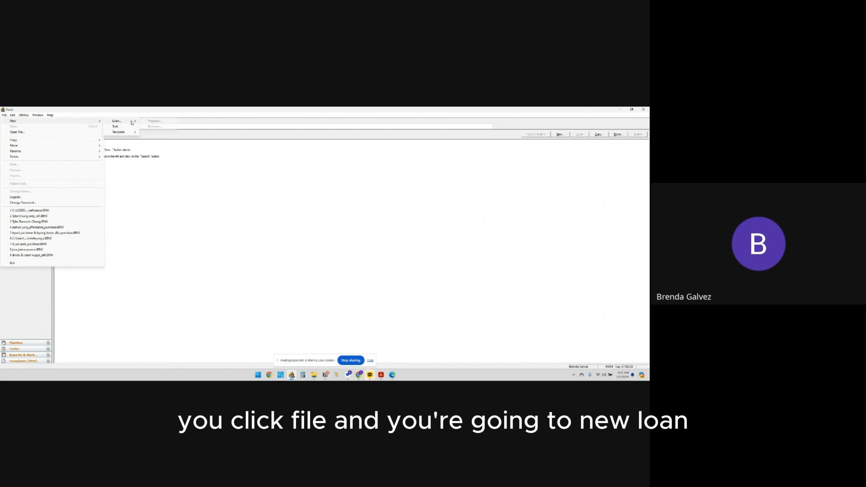
left_click(153, 127)
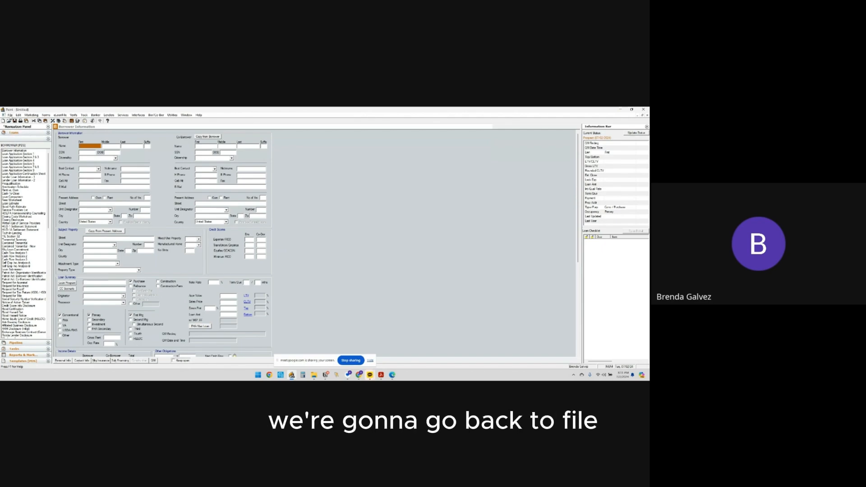
Import the Downloads export file using File > Import From > Fannie Mae 3.4 MISMO.
left_click(10, 115)
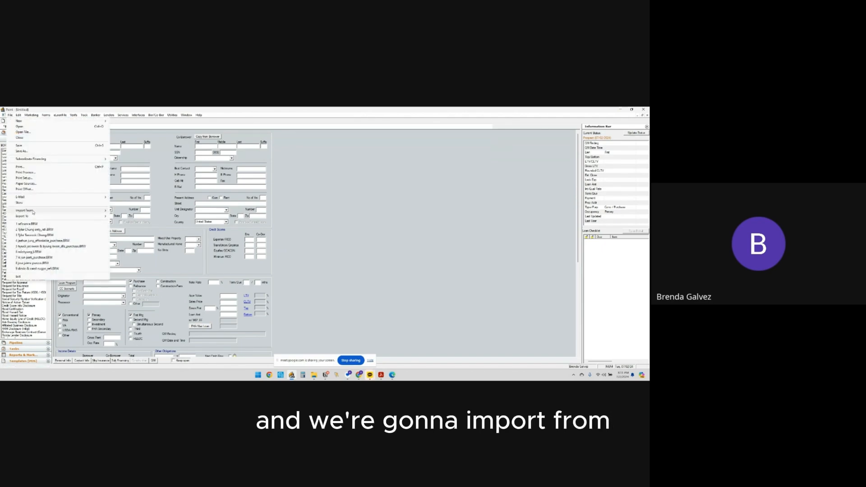
mouse_move(32, 213)
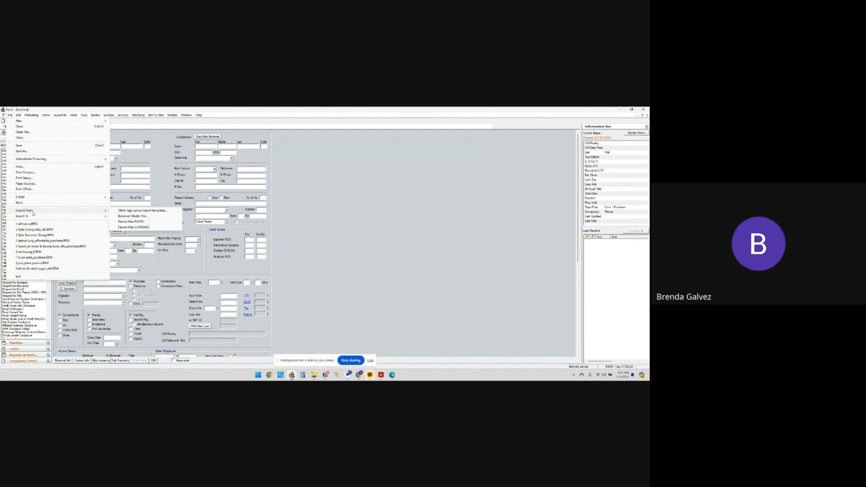
left_click(140, 227)
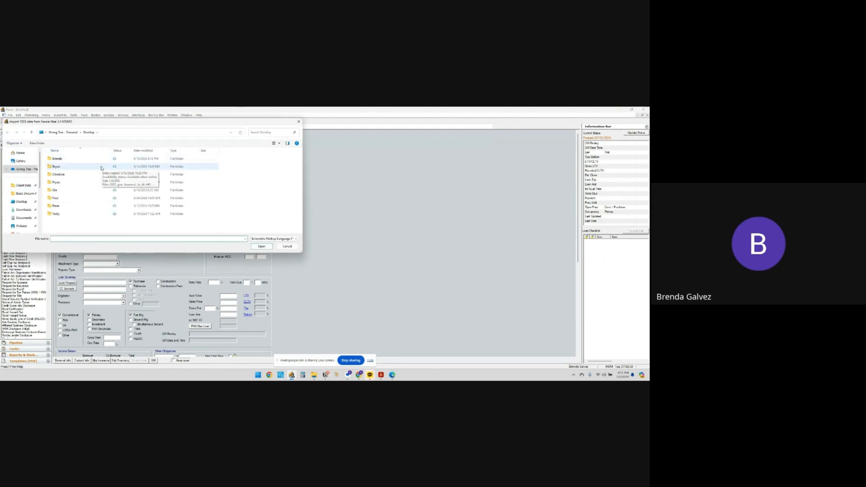
left_click(26, 210)
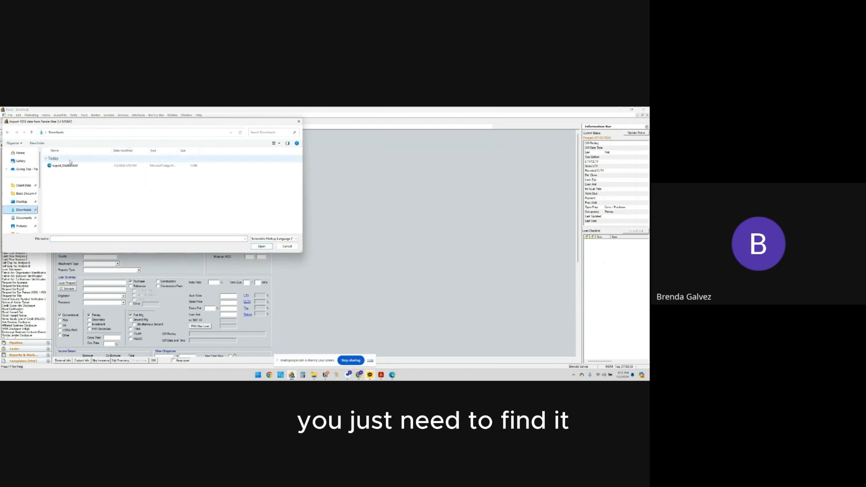
left_click(83, 166)
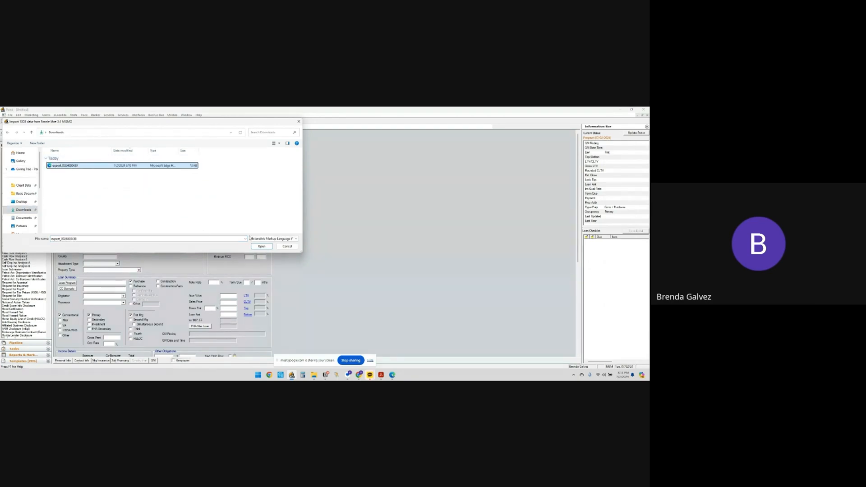
left_click(262, 246)
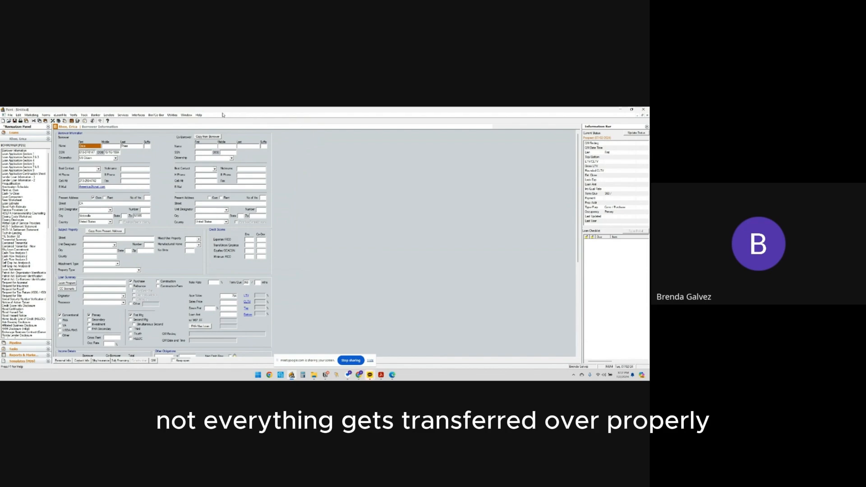
Arrange the Point loan file and the ERP application window side by side.
left_click_drag(222, 111, 182, 120)
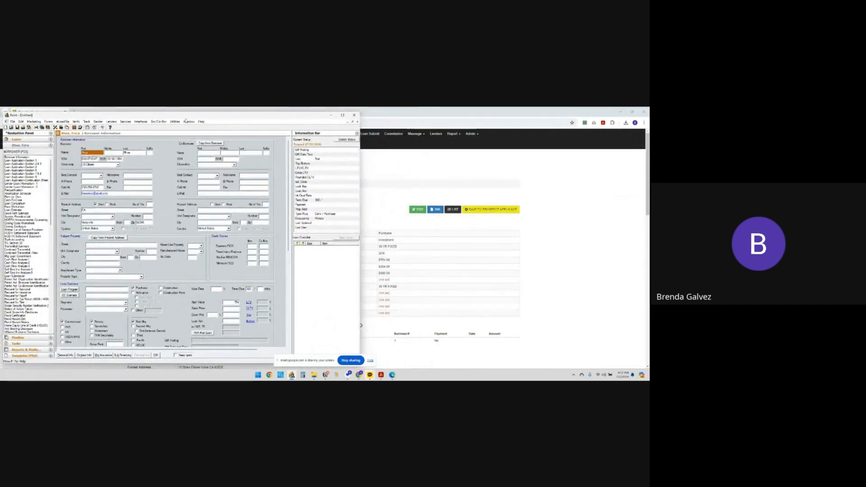
left_click(397, 114)
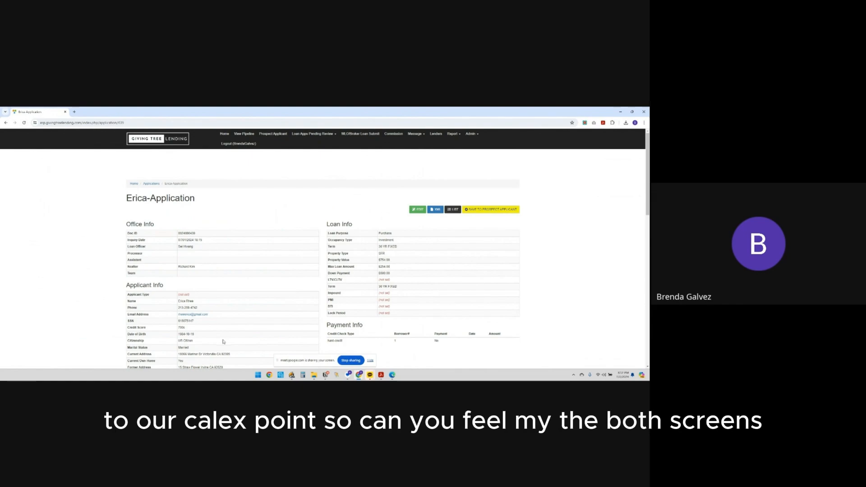
left_click(632, 114)
left_click_drag(460, 116, 491, 119)
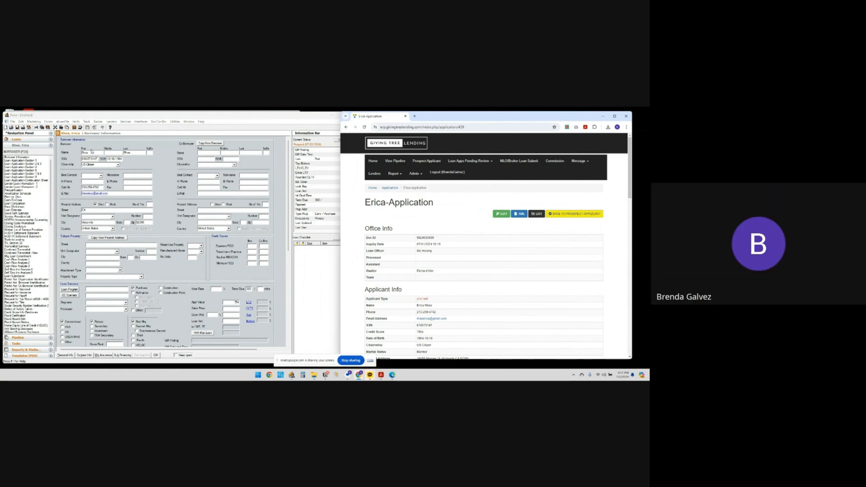
Compare the borrower's date of birth in the ERP with the loan file.
scroll(418, 260, "down", 2)
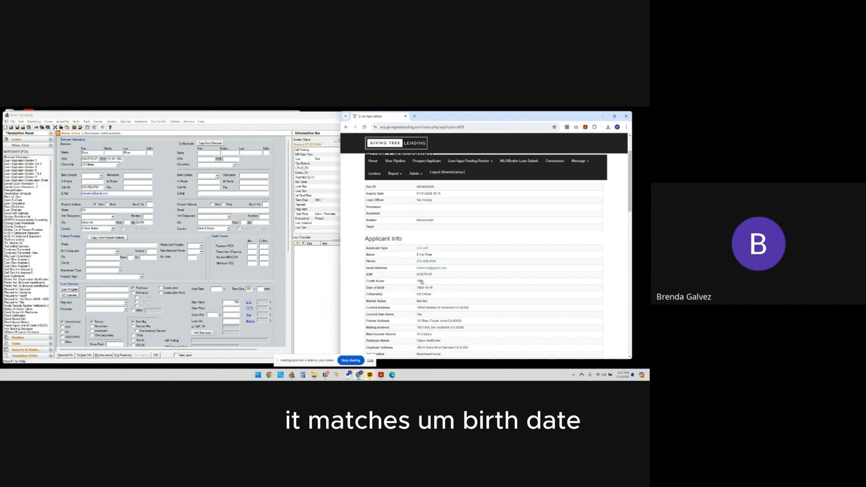
left_click_drag(417, 288, 433, 291)
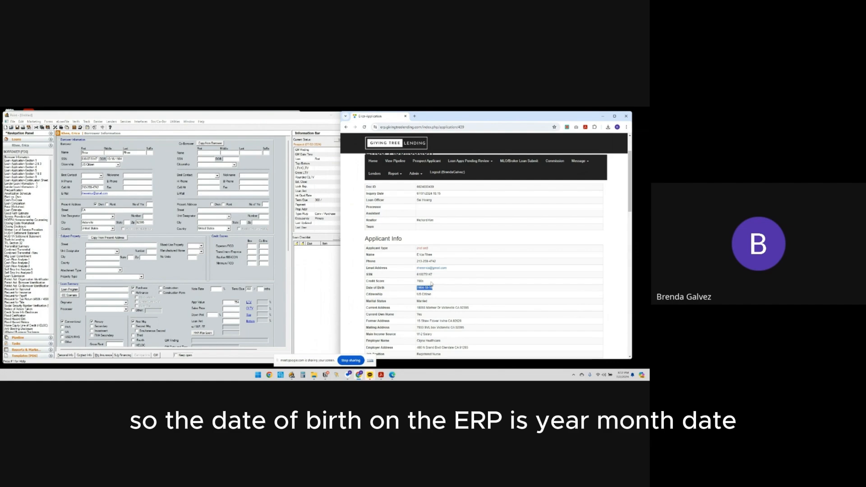
key("alt+Tab")
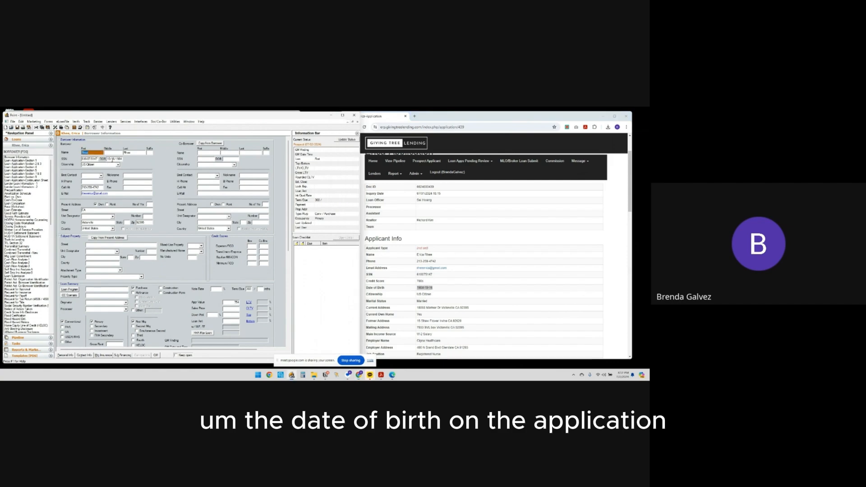
left_click(115, 159)
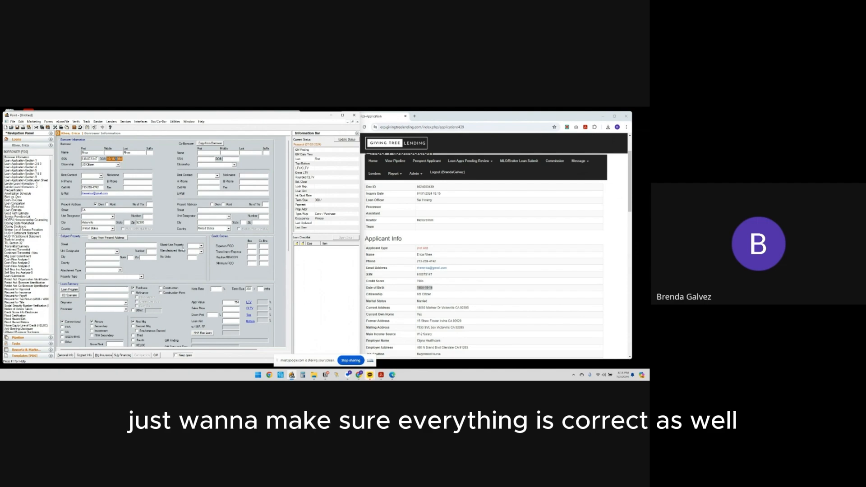
Compare Point's present street address with the ERP Current Address row.
scroll(437, 265, "down", 1)
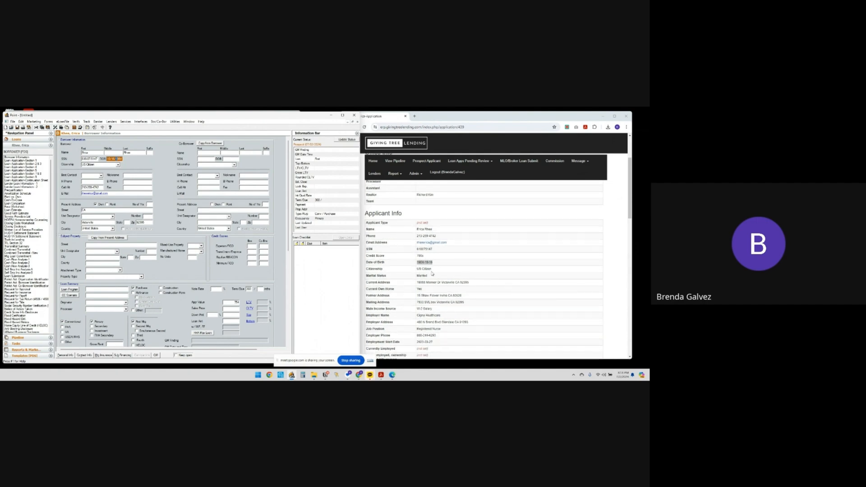
left_click(102, 210)
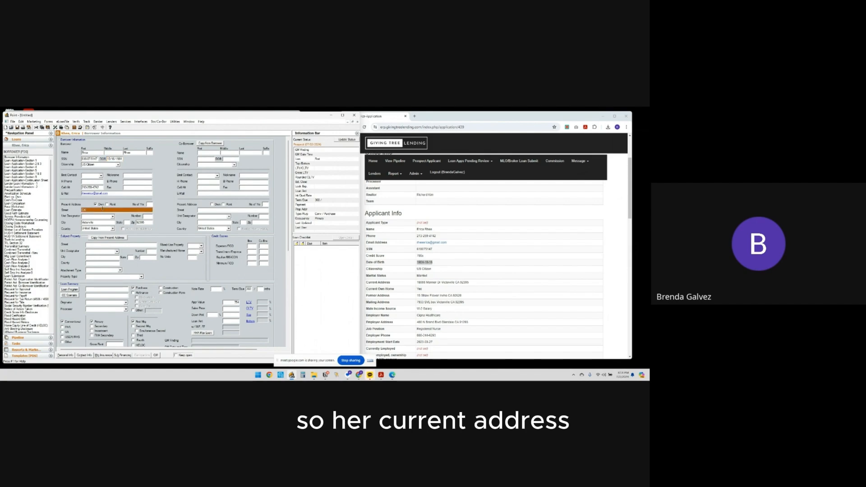
scroll(542, 292, "down", 3)
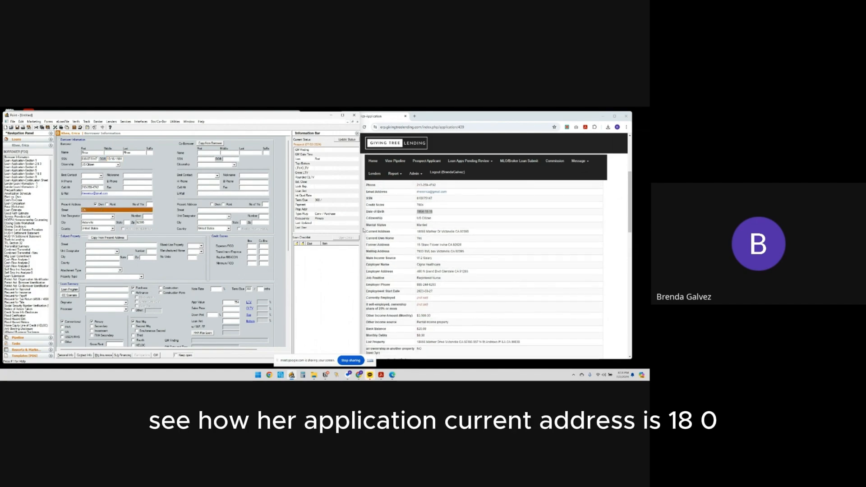
left_click_drag(370, 231, 473, 236)
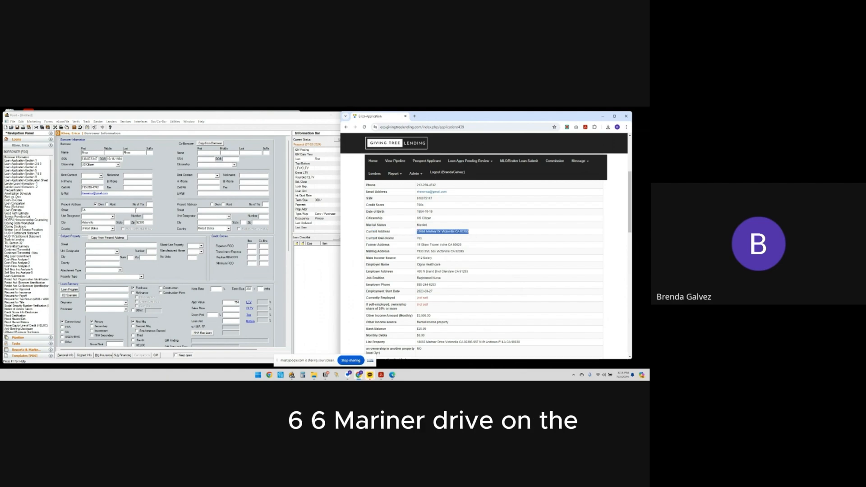
Copy the street part of the borrower's Current Address from the ERP.
left_click(104, 212)
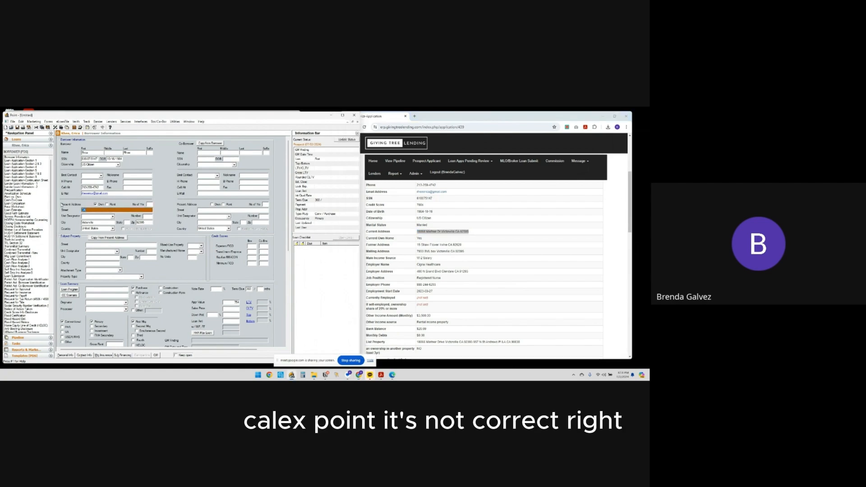
left_click(462, 231)
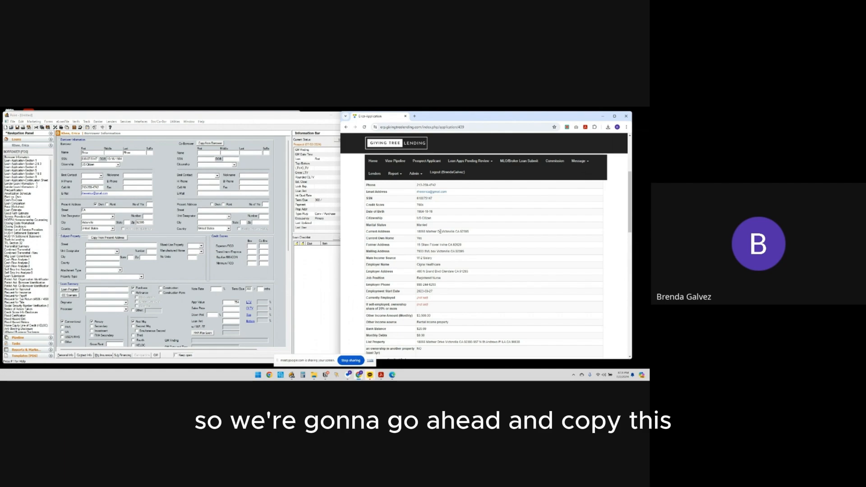
left_click_drag(469, 233, 417, 233)
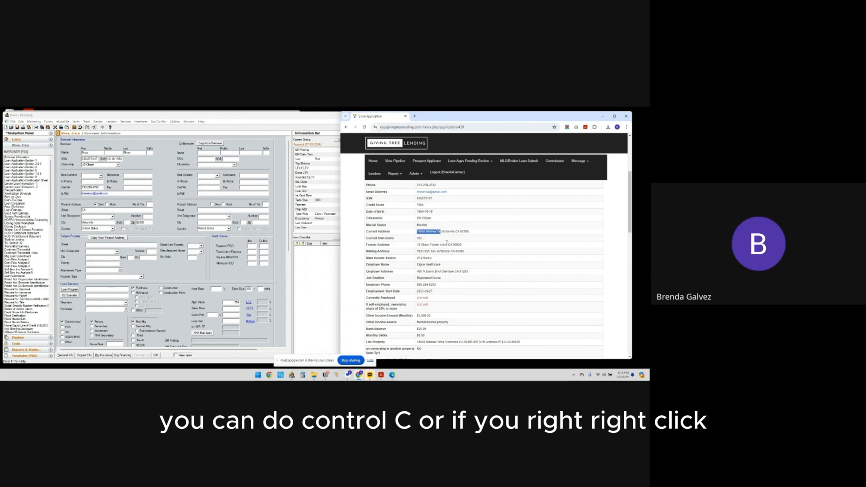
right_click(449, 275)
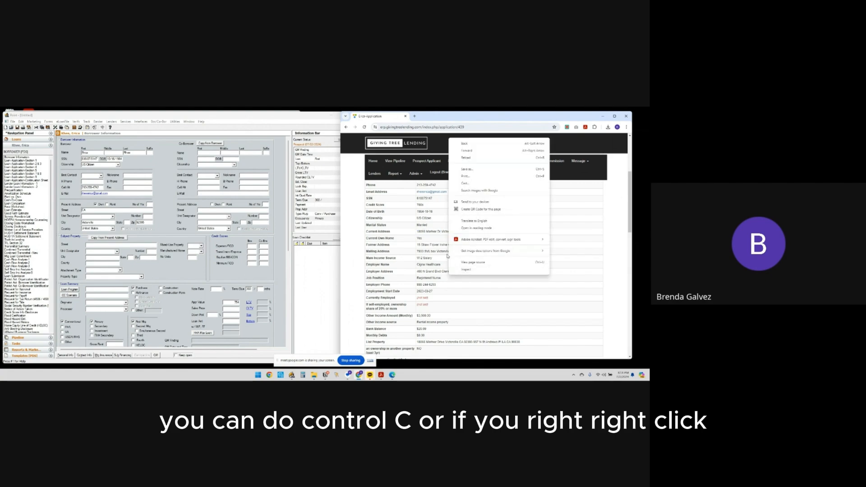
left_click_drag(418, 233, 442, 232)
right_click(438, 232)
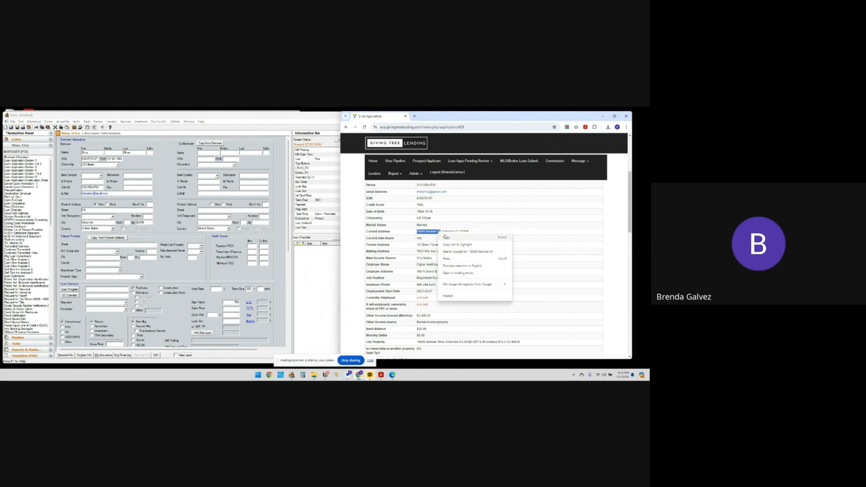
left_click(452, 241)
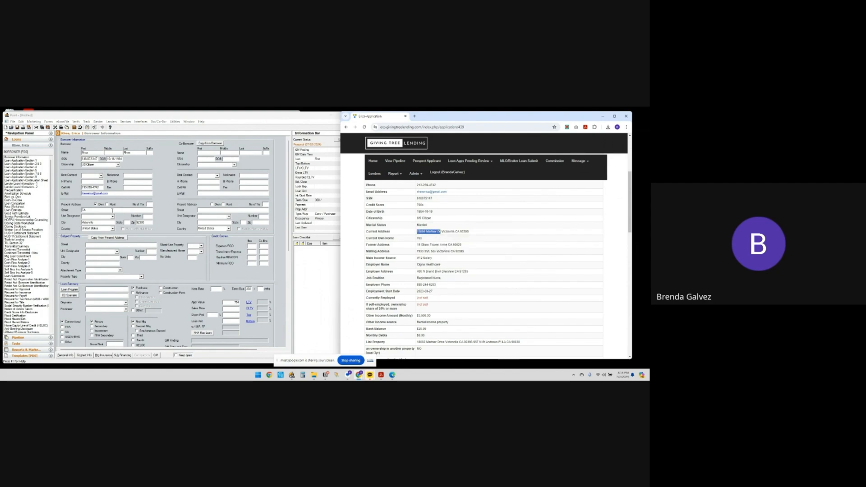
Paste the copied street into Point's Present Address Street field.
left_click(83, 211)
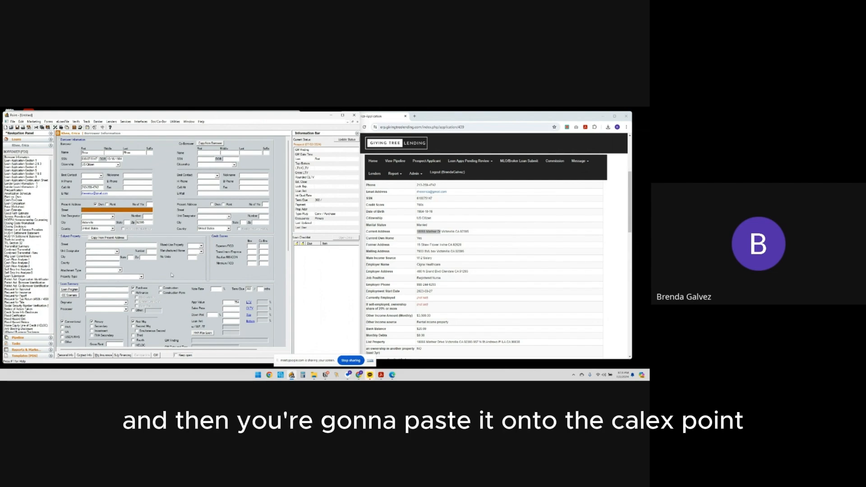
right_click(121, 210)
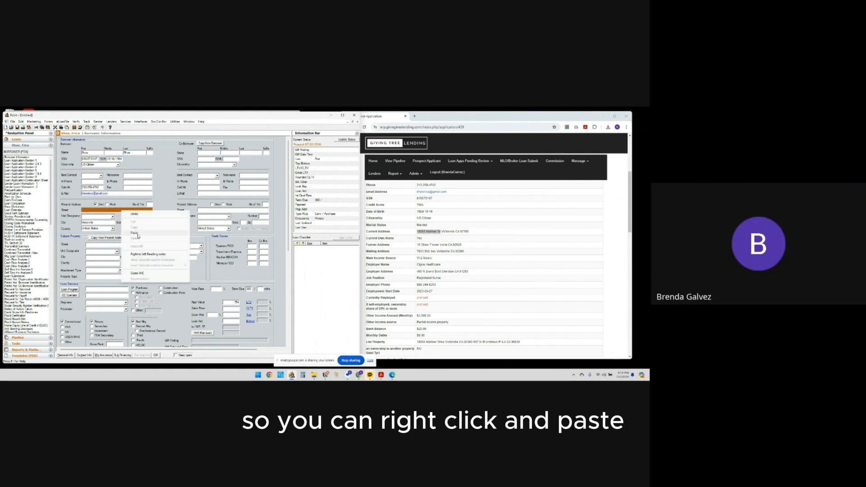
left_click(103, 211)
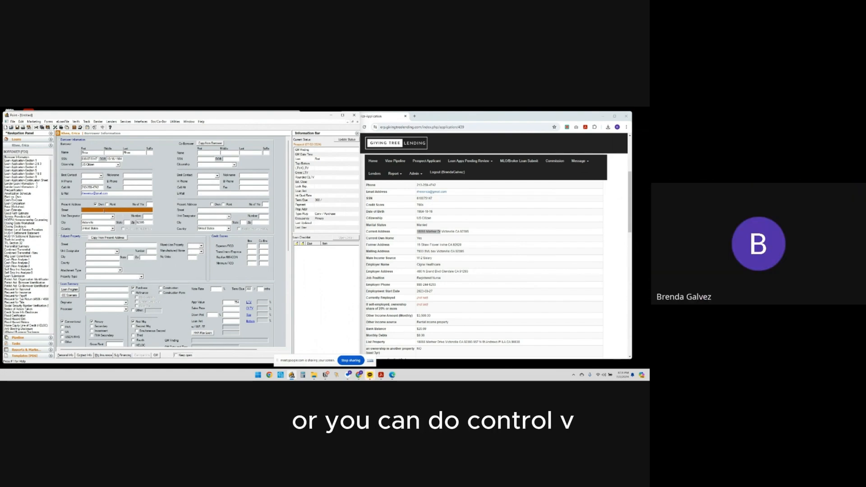
key("ctrl+v")
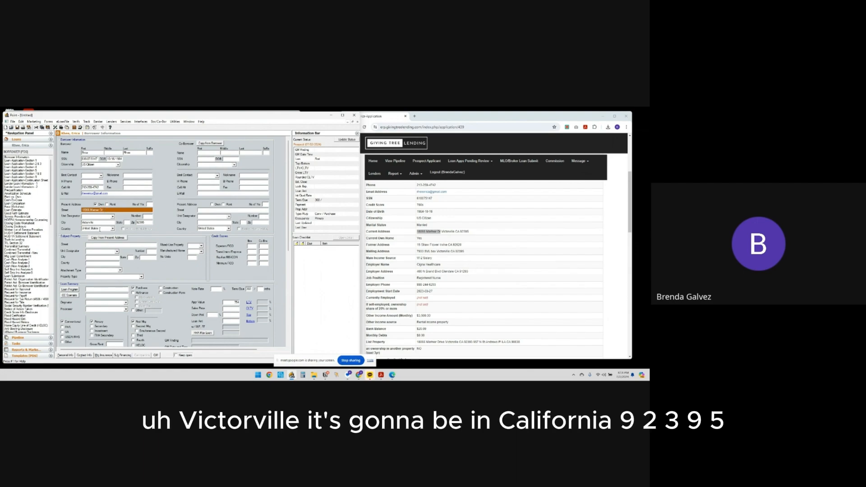
left_click(127, 223)
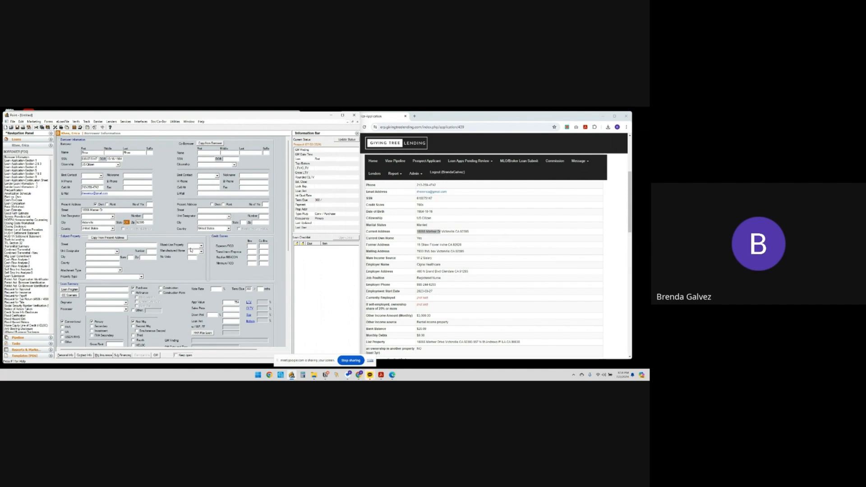
Enter TBD as the subject property street after checking the ERP loan purpose.
left_click(135, 246)
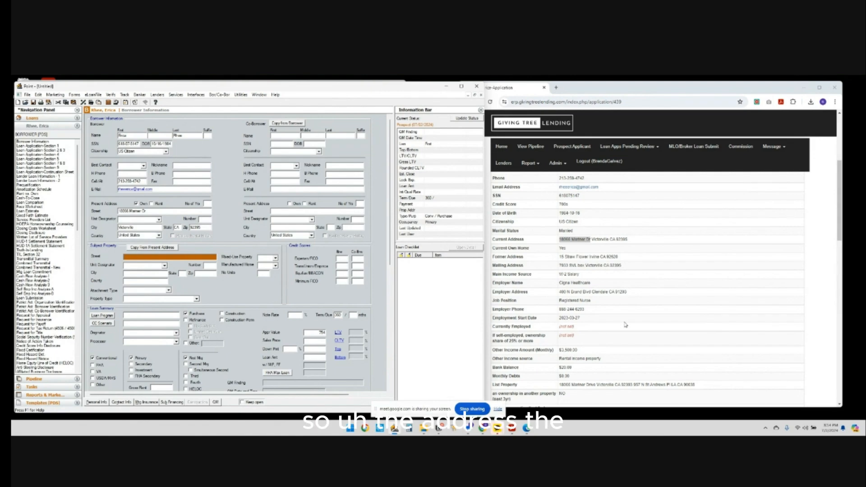
scroll(590, 299, "down", 5)
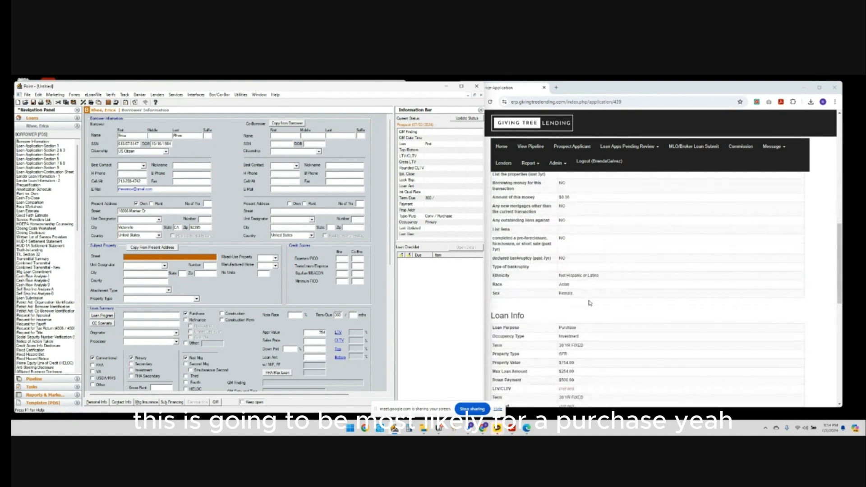
left_click_drag(554, 329, 585, 336)
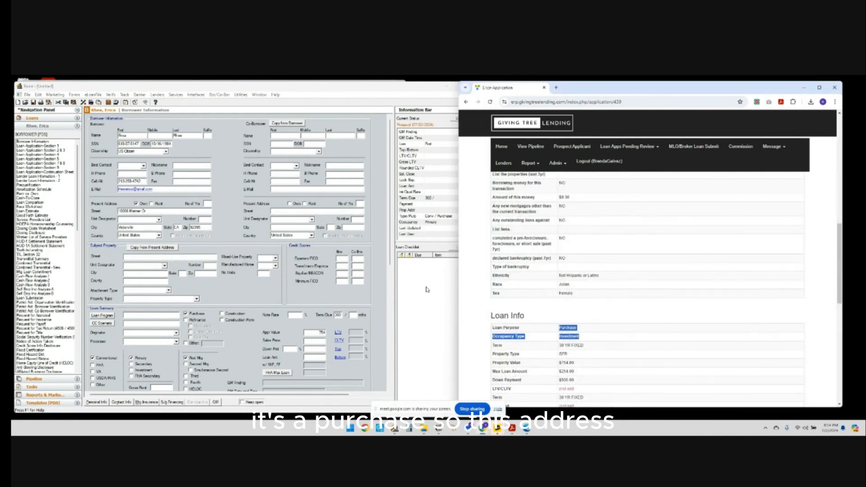
left_click(187, 257)
scroll(613, 356, "up", 3)
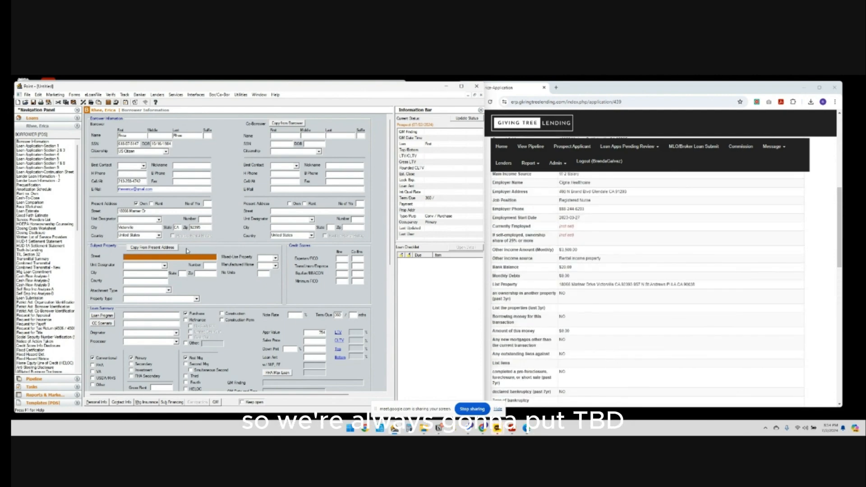
left_click(135, 273)
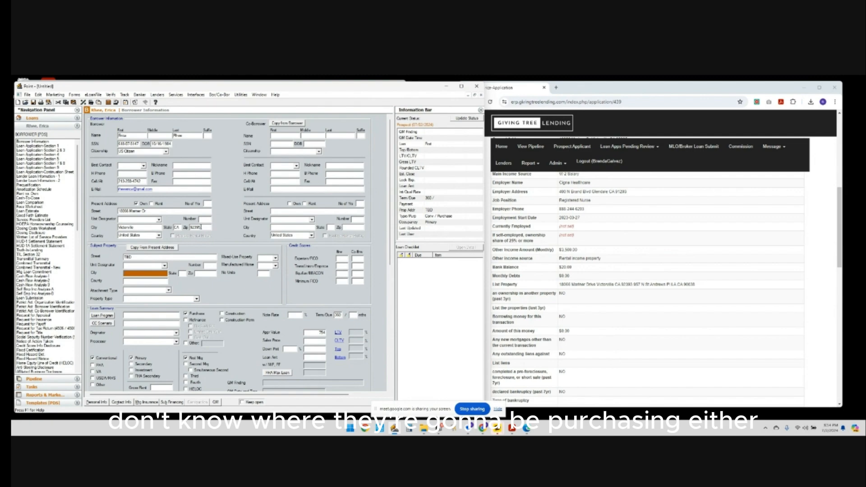
Copy the borrower's zip code into the subject property Zip field.
left_click(199, 226)
key("ctrl+c")
left_click(211, 274)
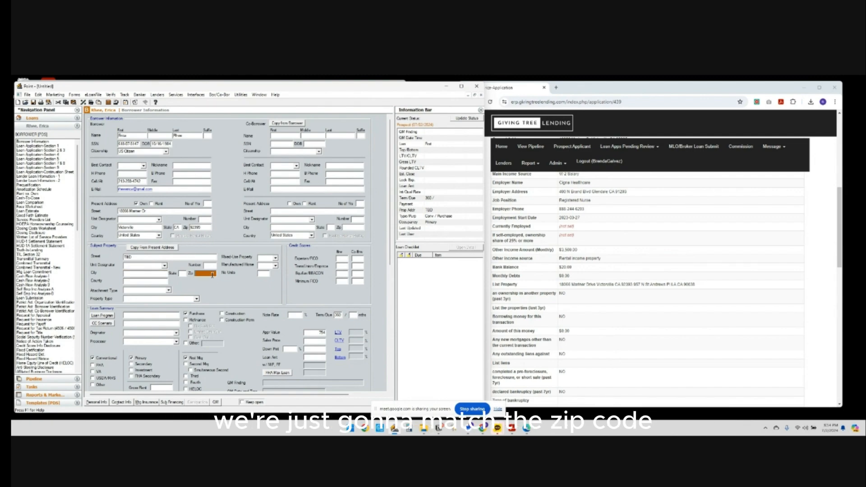
key("ctrl+v")
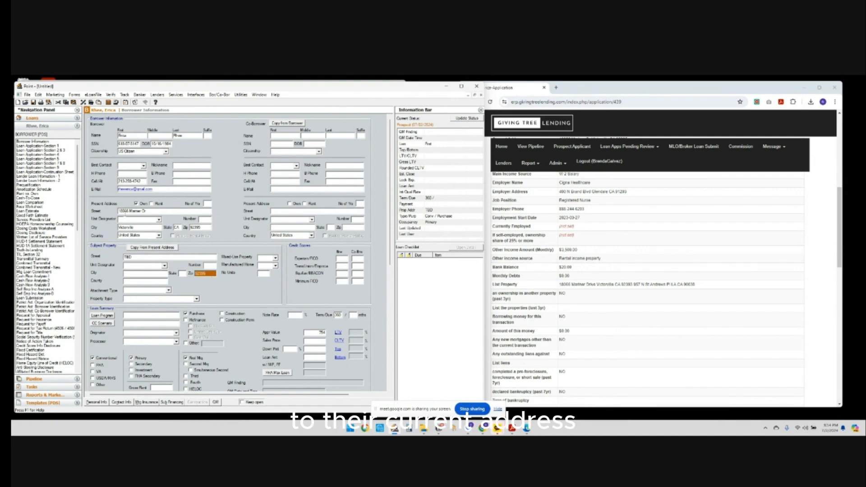
Choose VICTORVILLE in the Select City dialog for zip 92395.
left_click(183, 274)
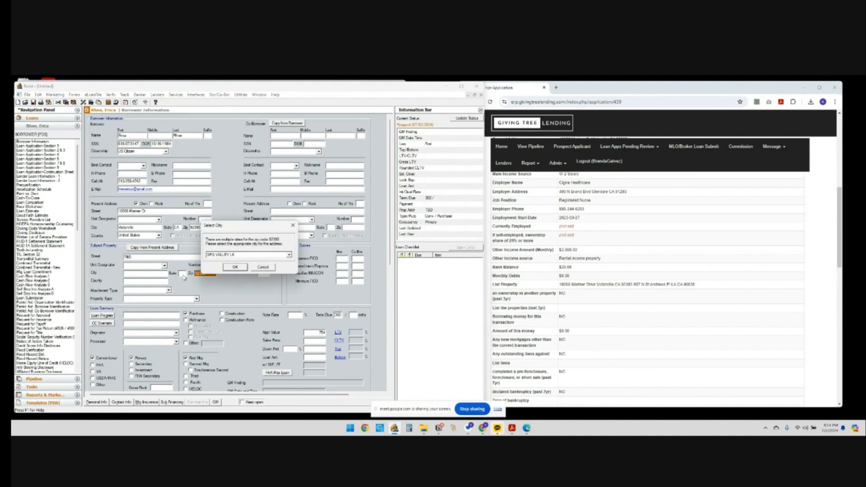
left_click(289, 255)
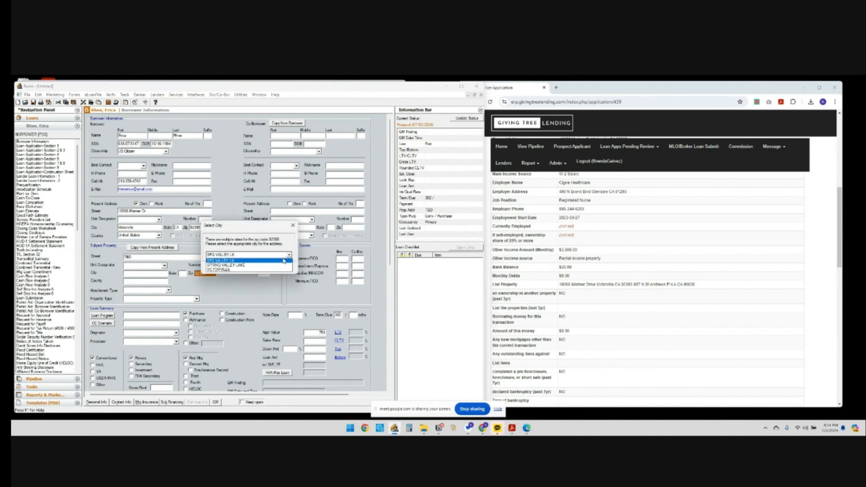
left_click(278, 270)
left_click(237, 272)
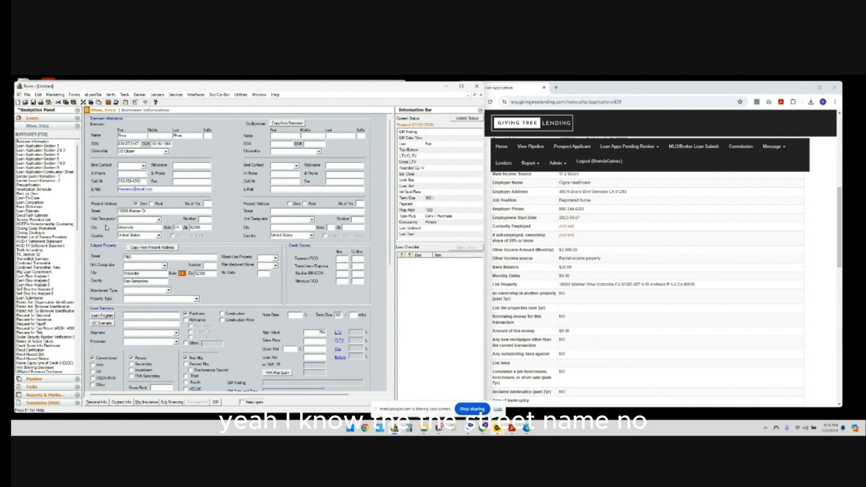
Review the present street, subject street TBD and subject zip 92395 fields.
left_click(139, 211)
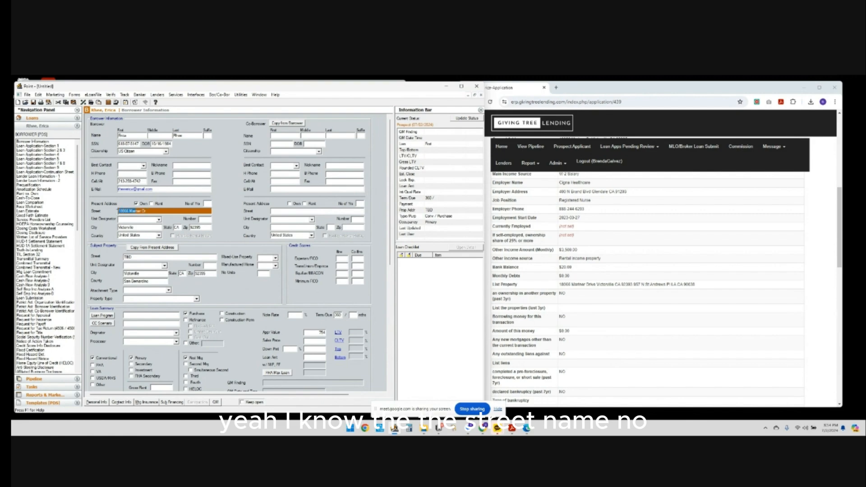
left_click(215, 274)
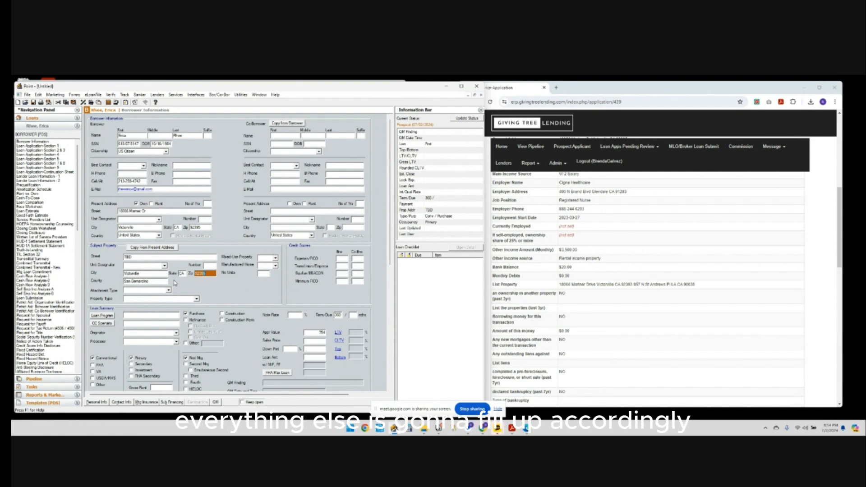
left_click(150, 258)
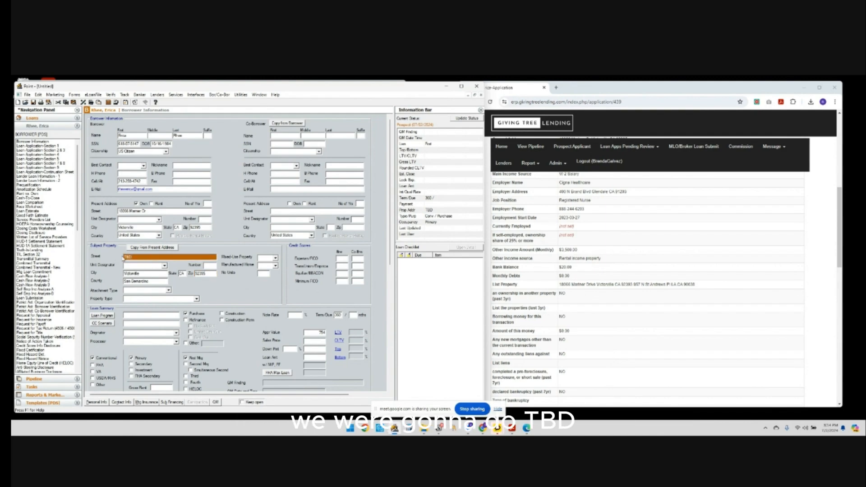
left_click(195, 275)
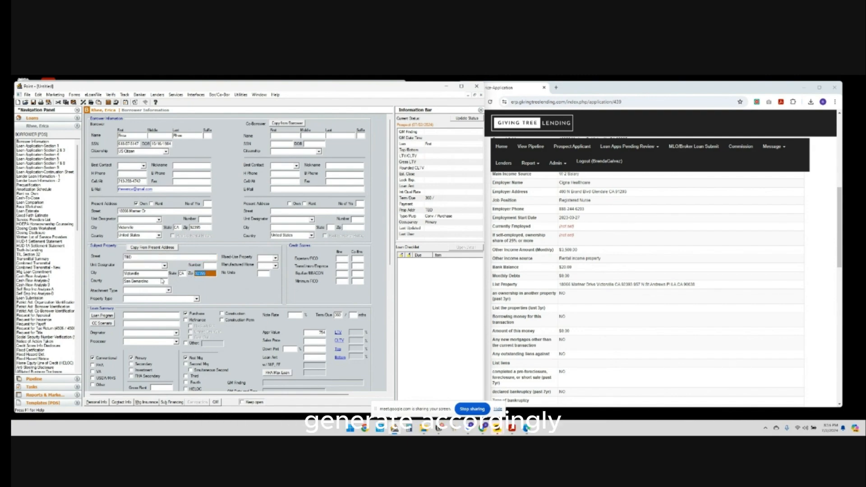
Set the subject property's Attachment Type and Property Type to Detached.
scroll(650, 335, "up", 1)
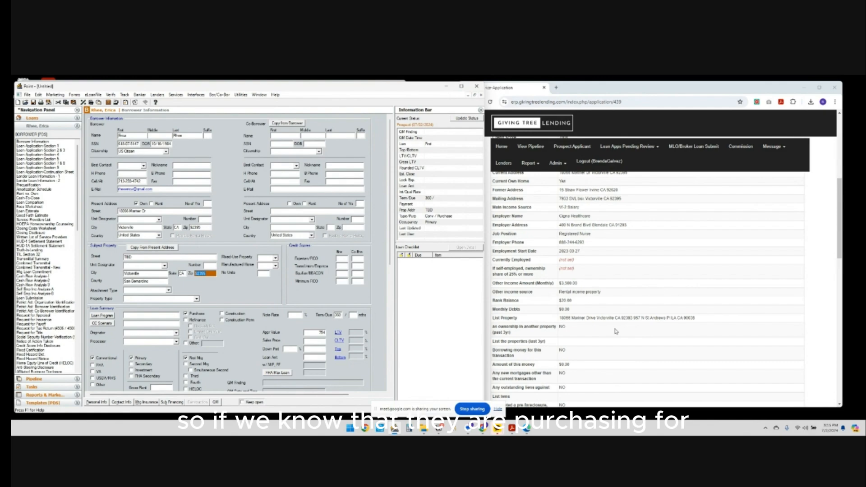
scroll(616, 332, "down", 4)
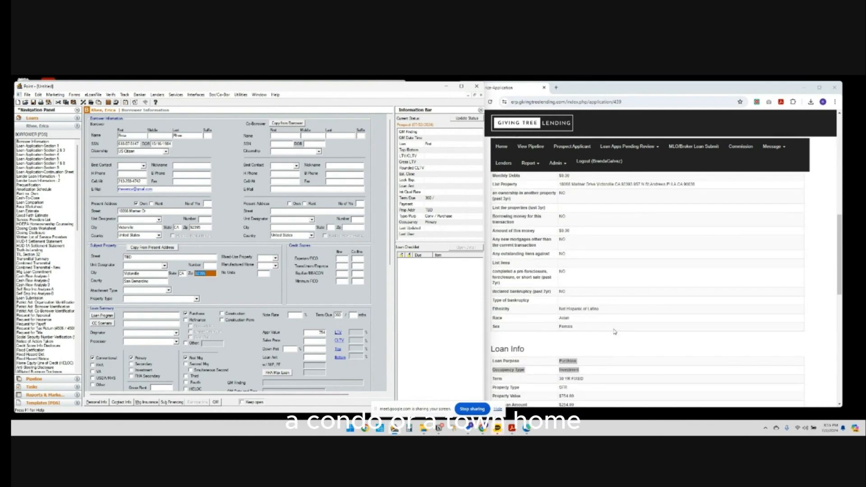
scroll(614, 331, "down", 3)
scroll(615, 332, "down", 5)
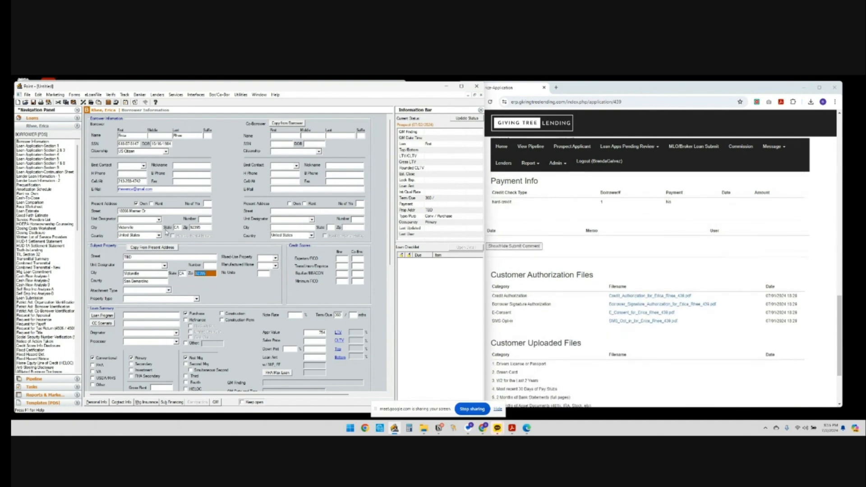
scroll(587, 297, "up", 6)
scroll(608, 309, "down", 2)
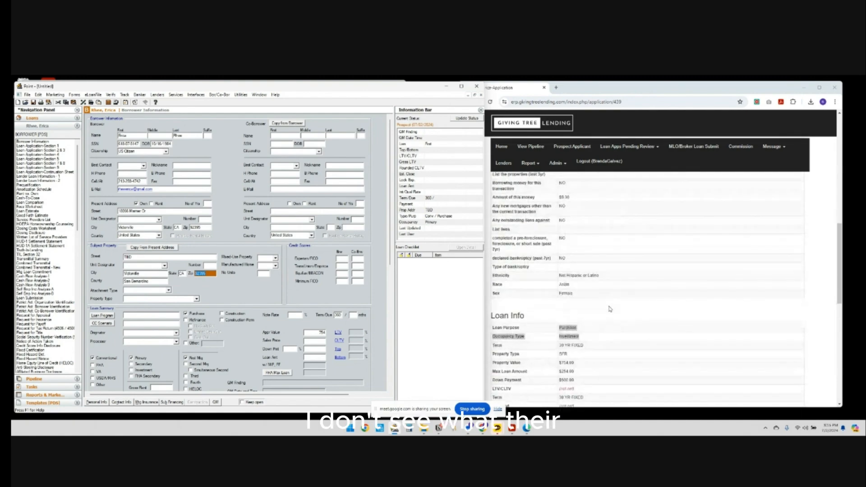
scroll(590, 293, "up", 5)
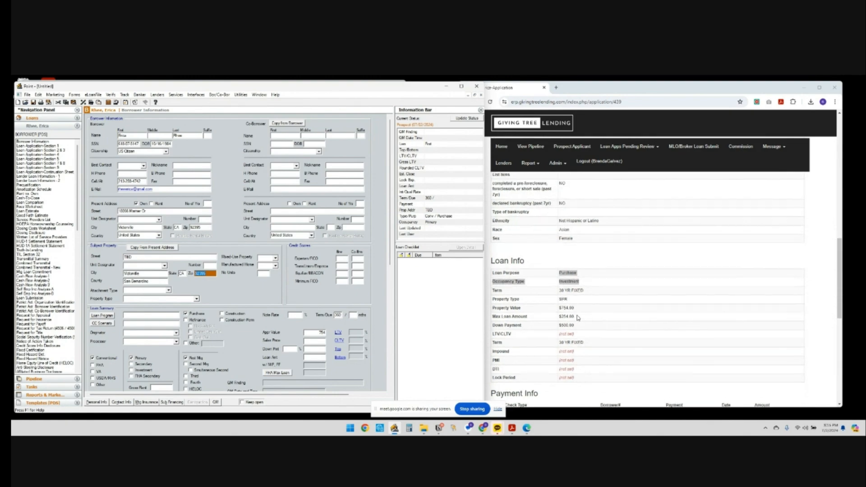
scroll(578, 318, "down", 2)
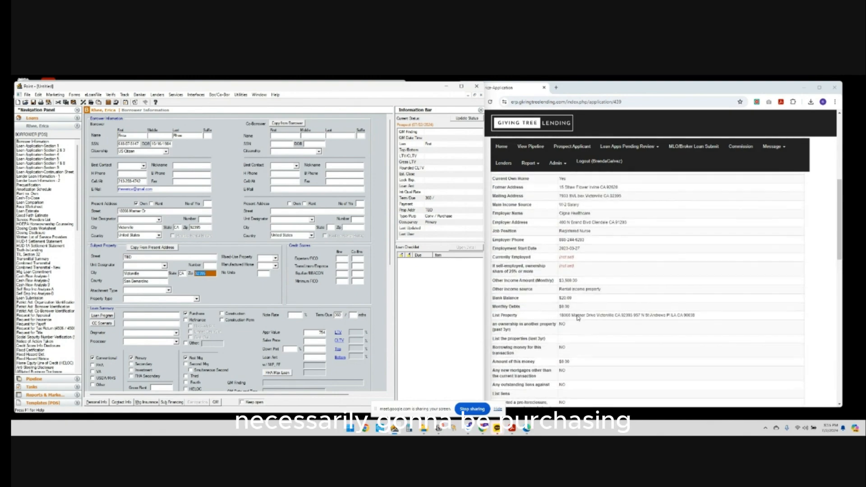
left_click(168, 290)
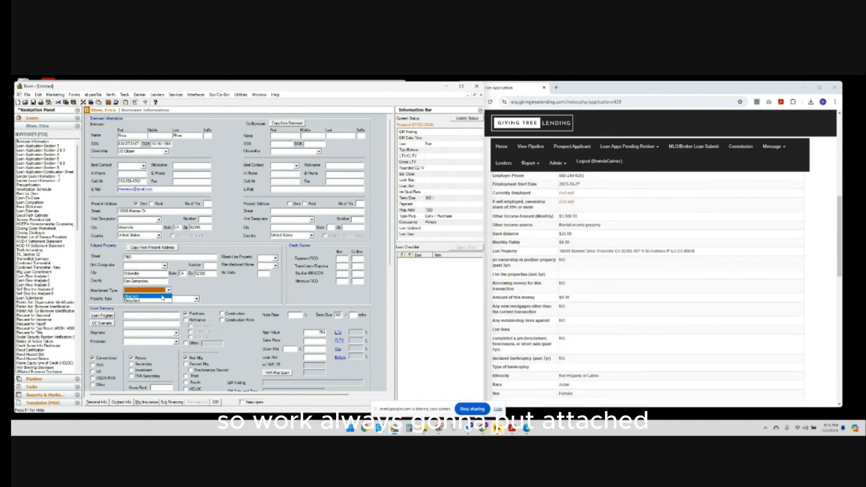
left_click(161, 298)
left_click(161, 298)
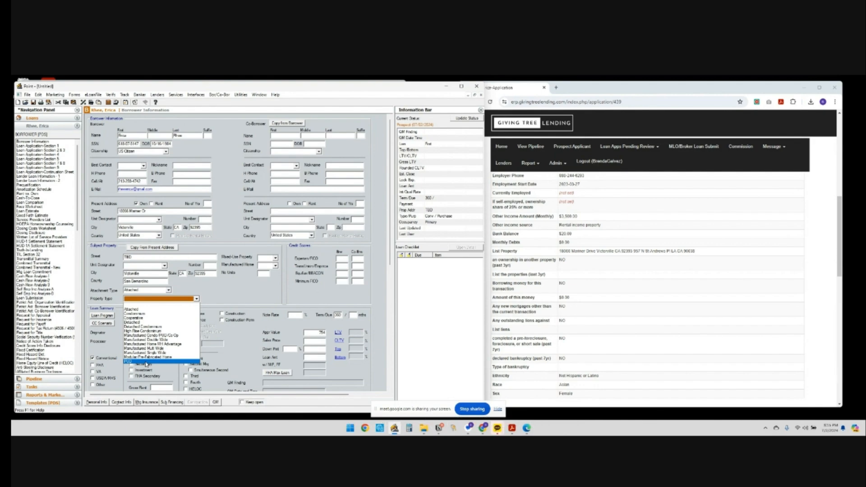
left_click(170, 291)
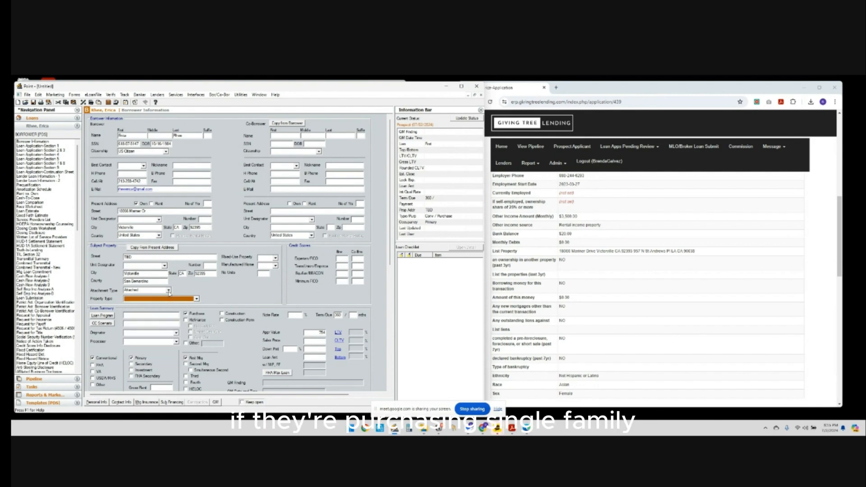
left_click(169, 291)
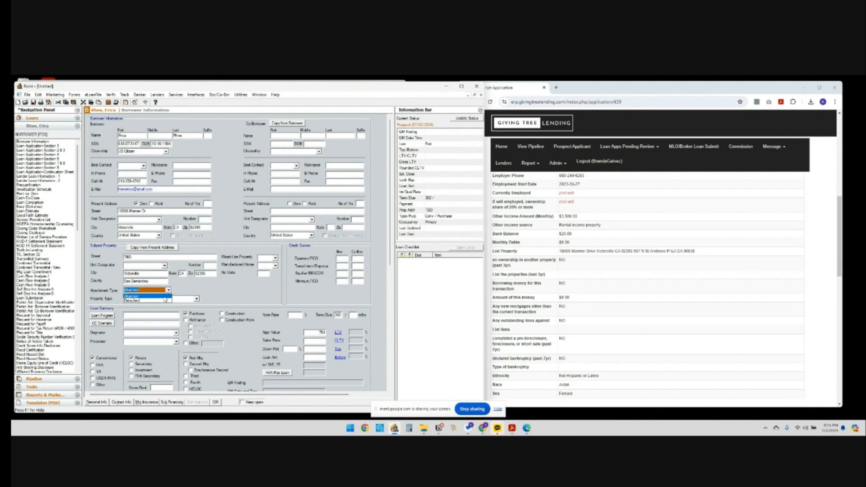
left_click(164, 300)
left_click(197, 299)
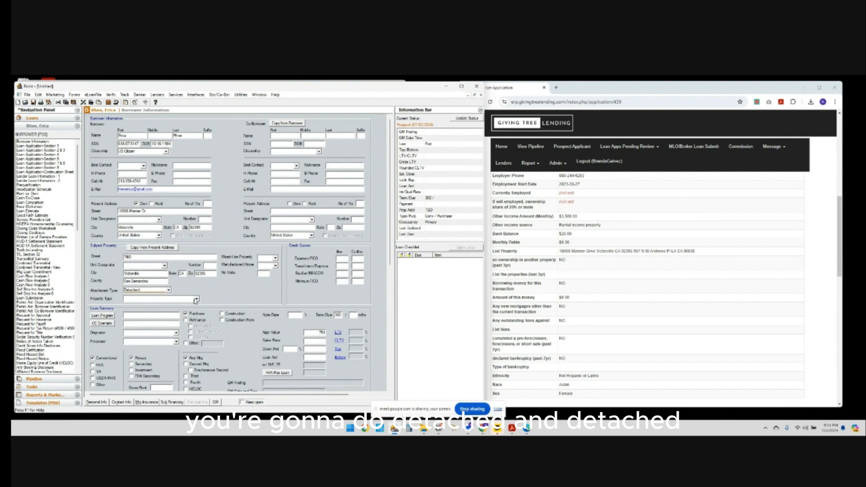
left_click(165, 324)
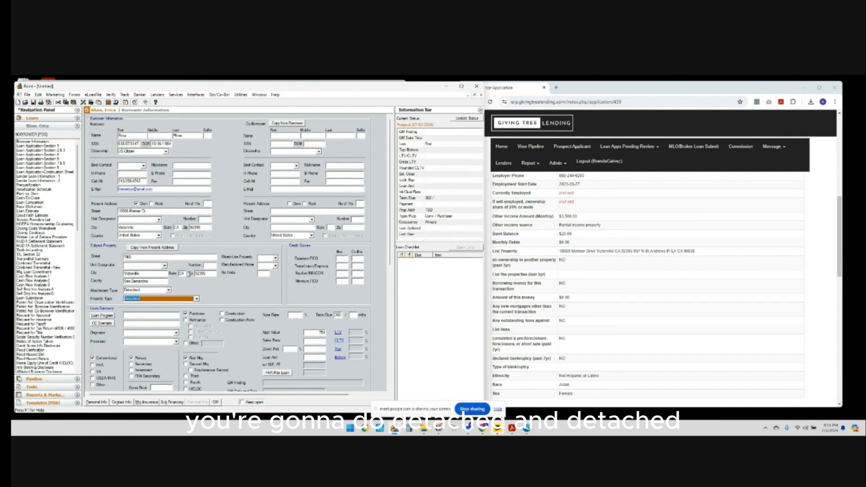
Set Mixed-Use Property and Manufactured Home both to No.
left_click(210, 265)
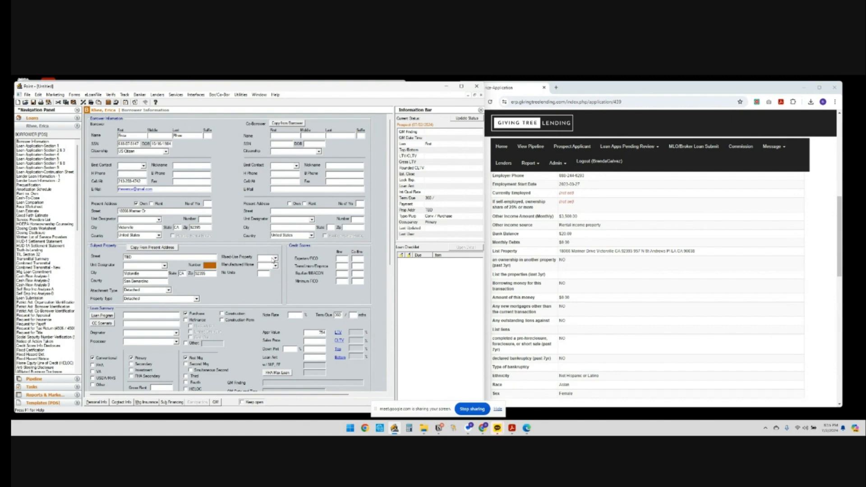
left_click(272, 258)
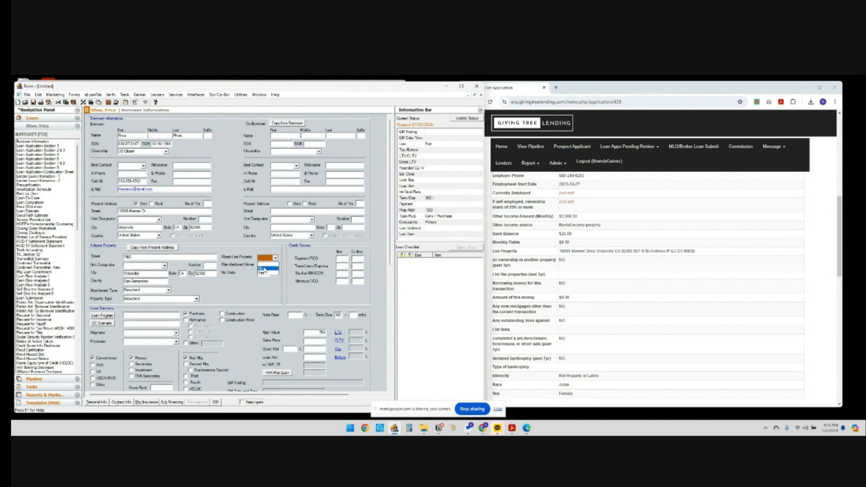
left_click(264, 269)
left_click(268, 265)
left_click(263, 273)
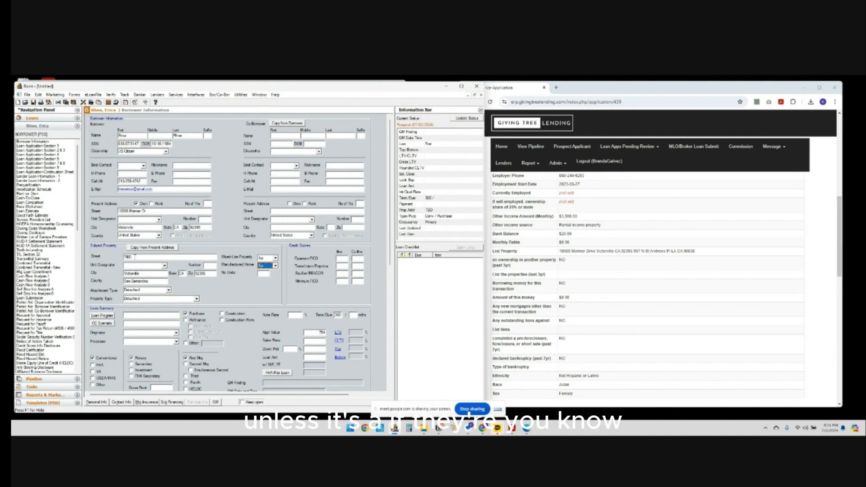
left_click(268, 266)
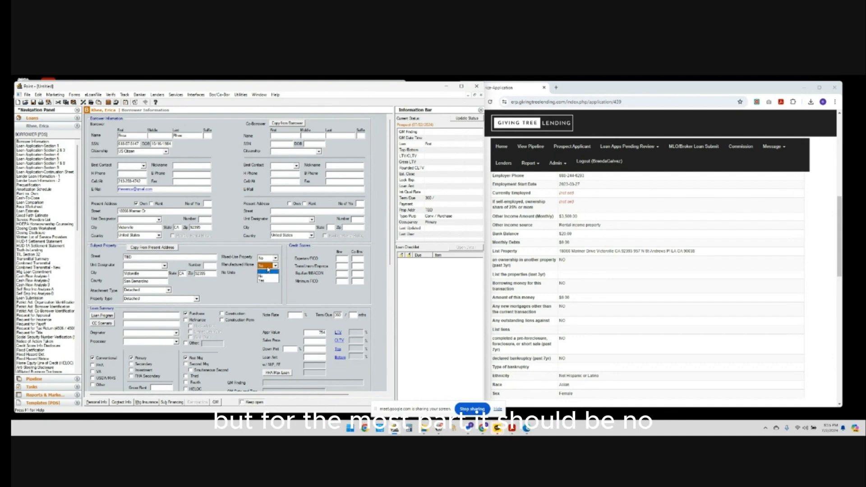
left_click(263, 276)
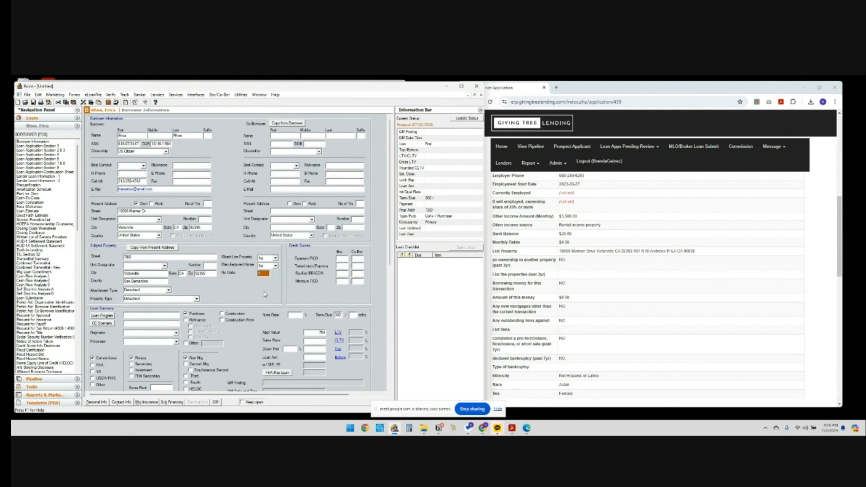
Enter 1 as the subject property's number of units and open the Loan Originator list.
left_click(345, 267)
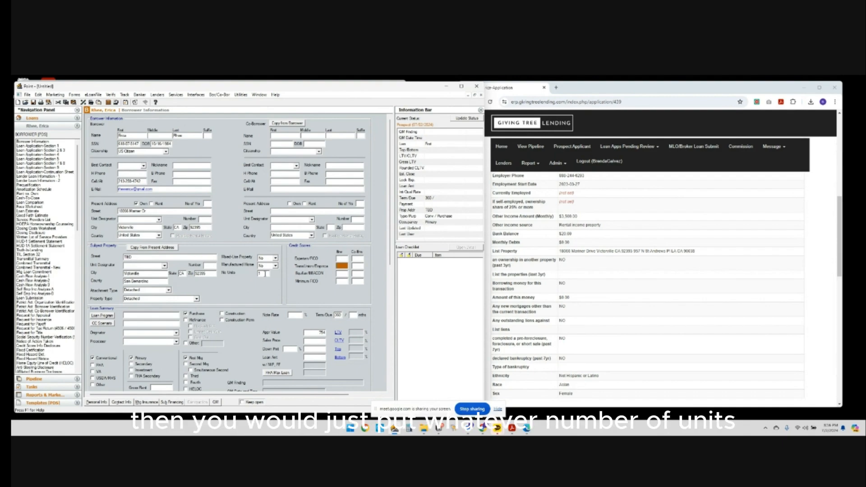
left_click(260, 274)
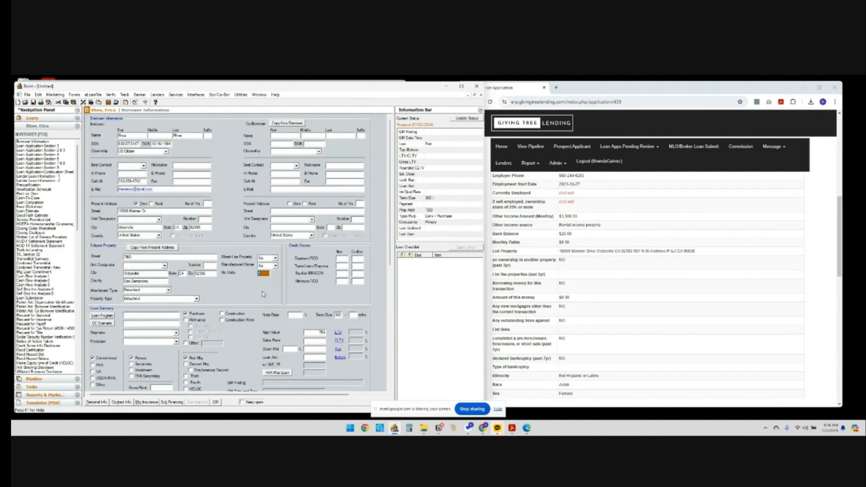
left_click(177, 334)
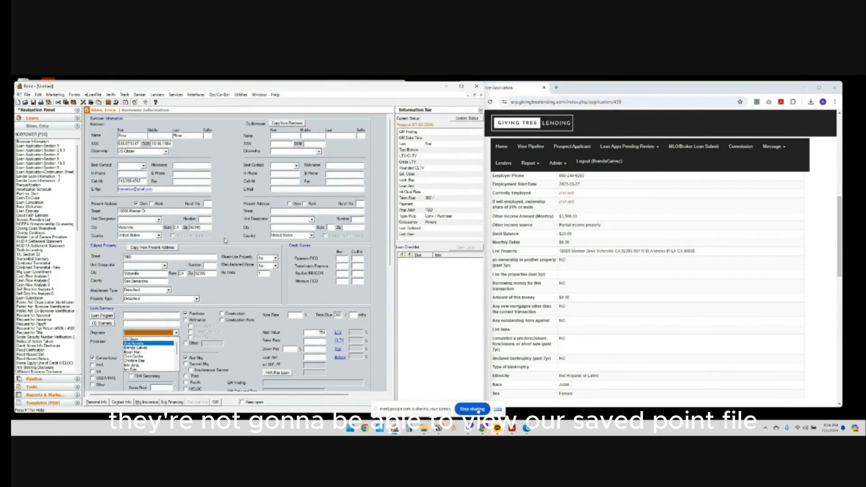
scroll(636, 260, "up", 15)
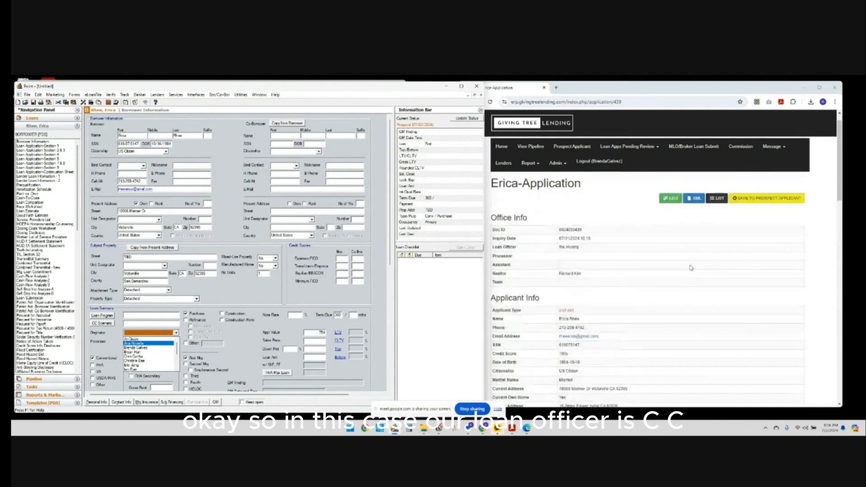
left_click_drag(491, 265, 518, 265)
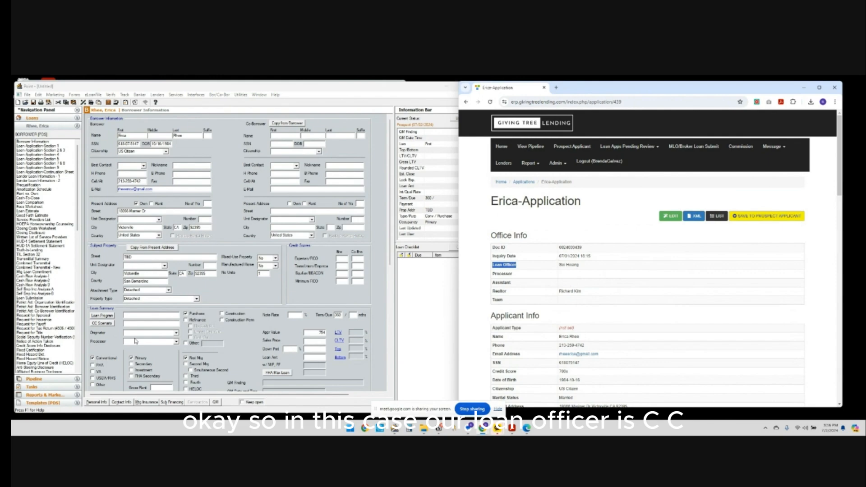
left_click(176, 334)
scroll(158, 361, "down", 3)
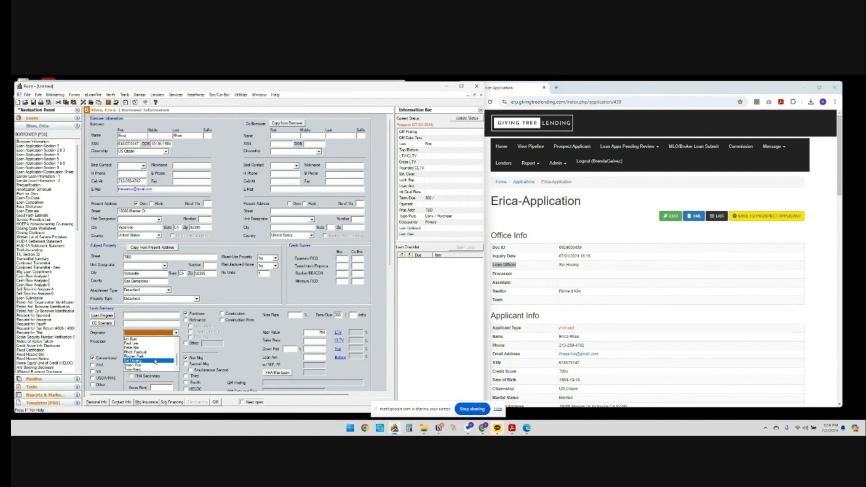
left_click(158, 362)
left_click(153, 342)
left_click(177, 342)
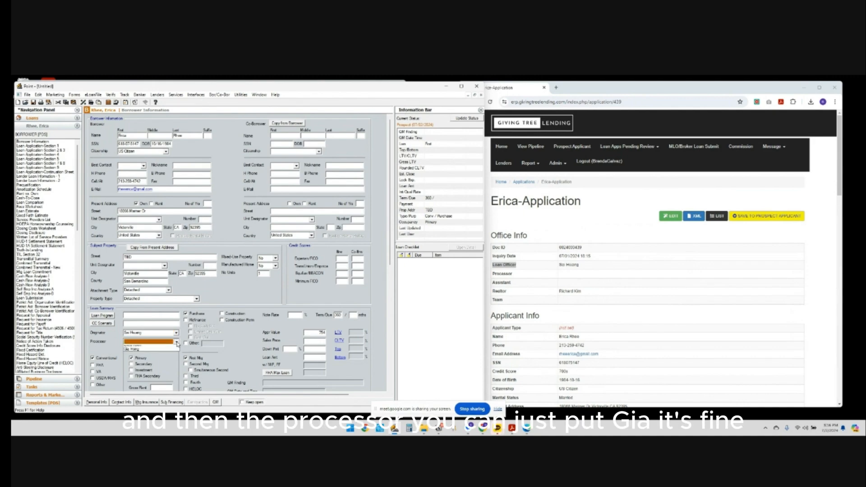
left_click(162, 358)
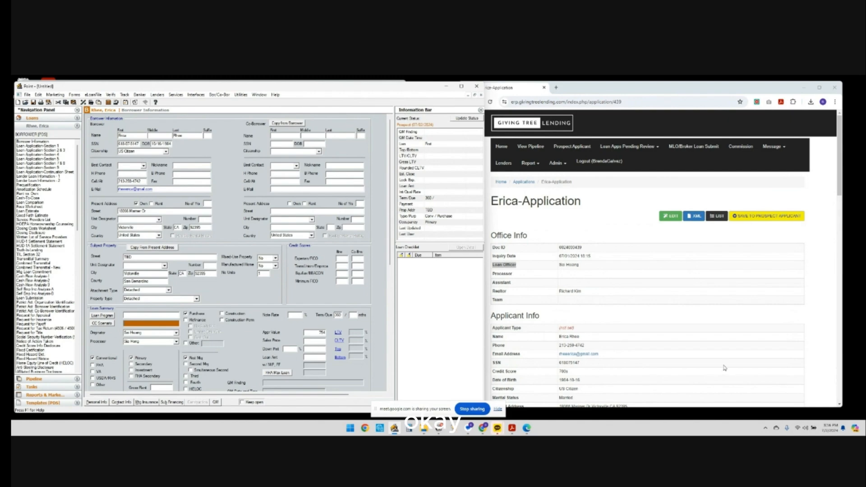
scroll(722, 363, "down", 3)
scroll(674, 305, "down", 2)
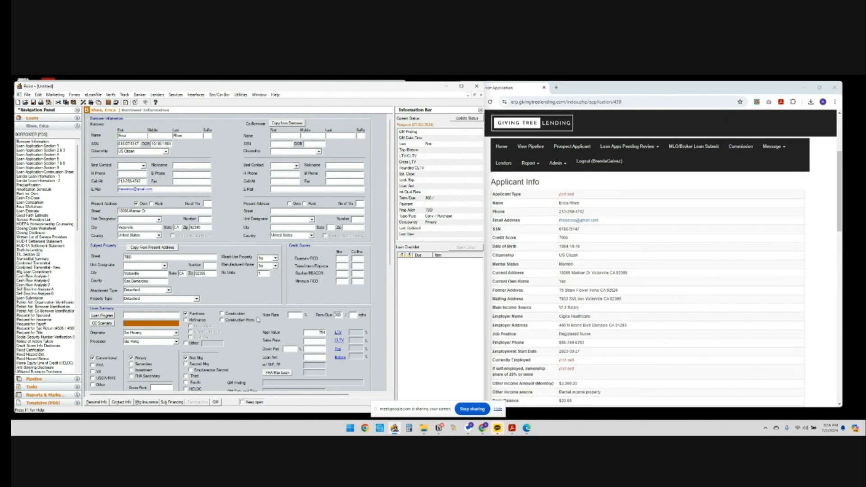
Enter 360 months as the due period so the term reads 360/360.
left_click(318, 332)
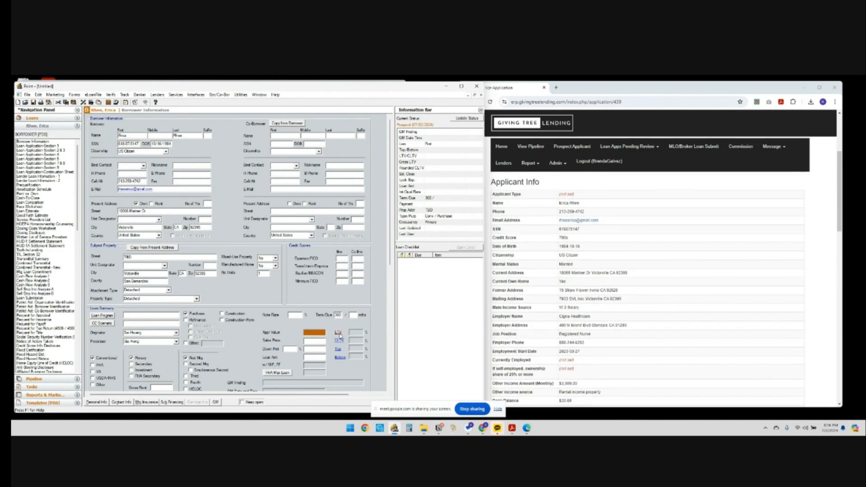
left_click(353, 314)
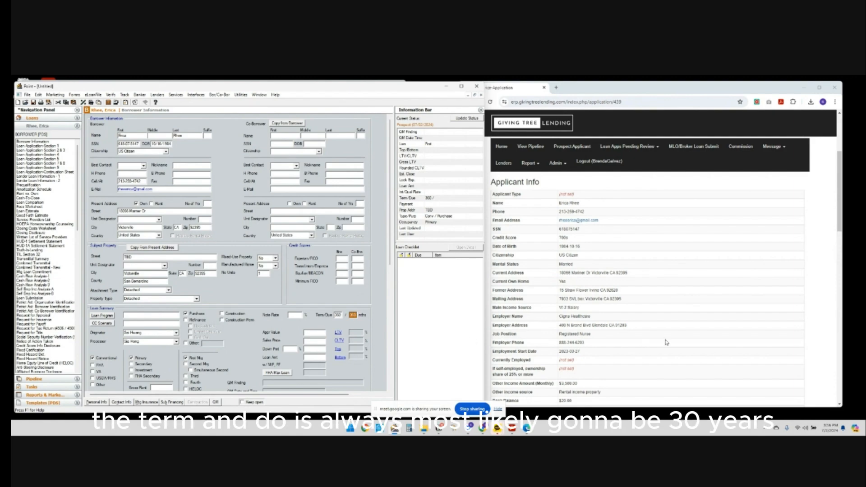
scroll(667, 342, "down", 1)
scroll(667, 342, "down", 4)
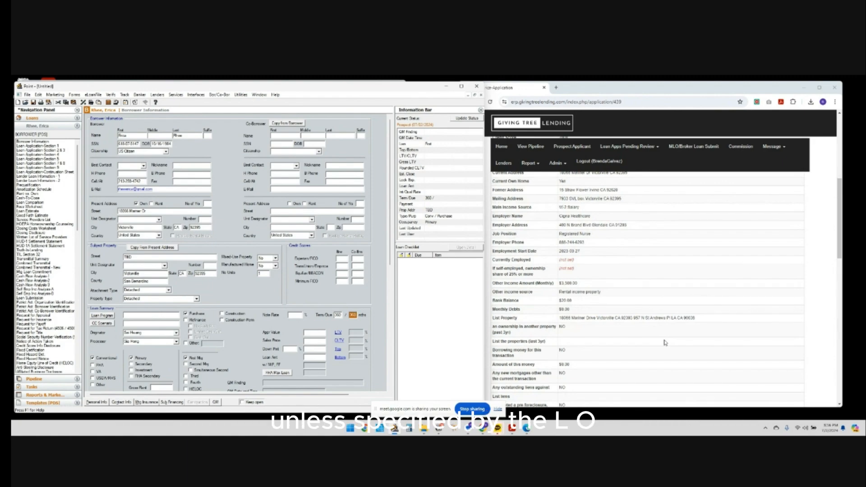
scroll(664, 344, "down", 1)
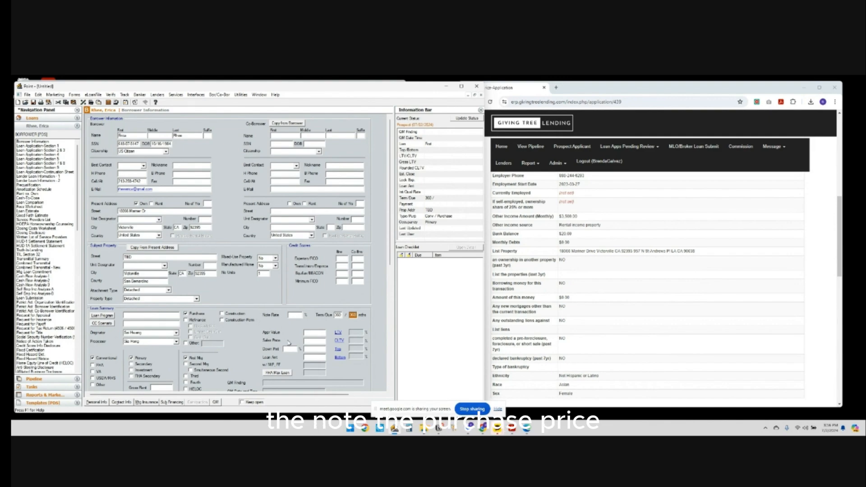
scroll(287, 344, "down", 3)
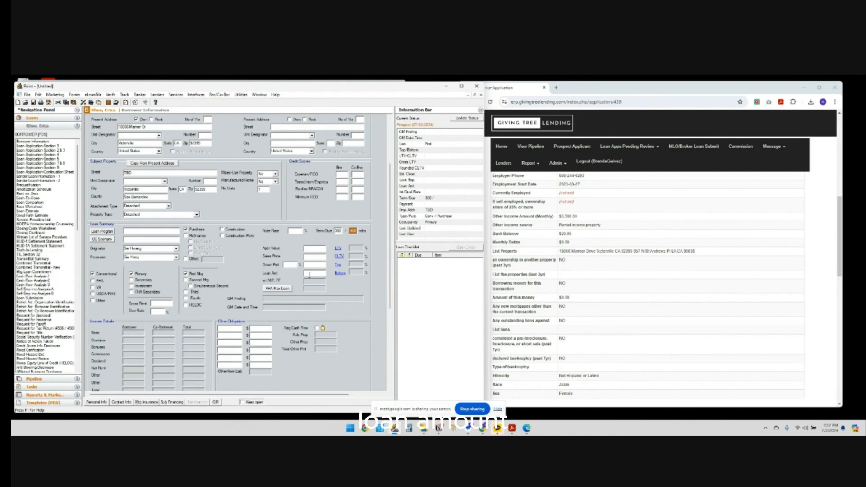
scroll(636, 318, "down", 2)
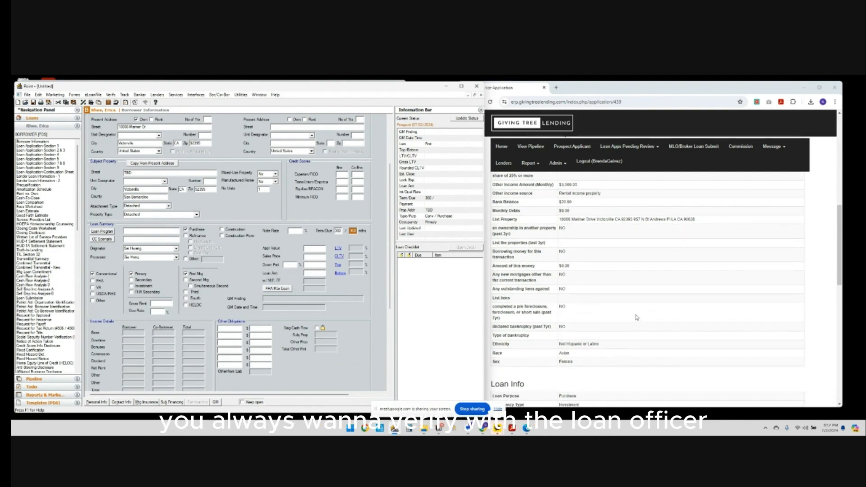
scroll(637, 318, "up", 5)
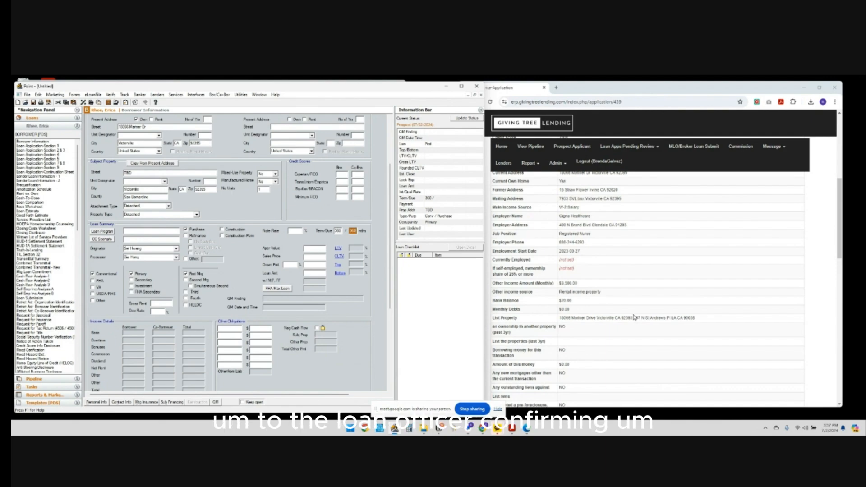
scroll(634, 317, "up", 3)
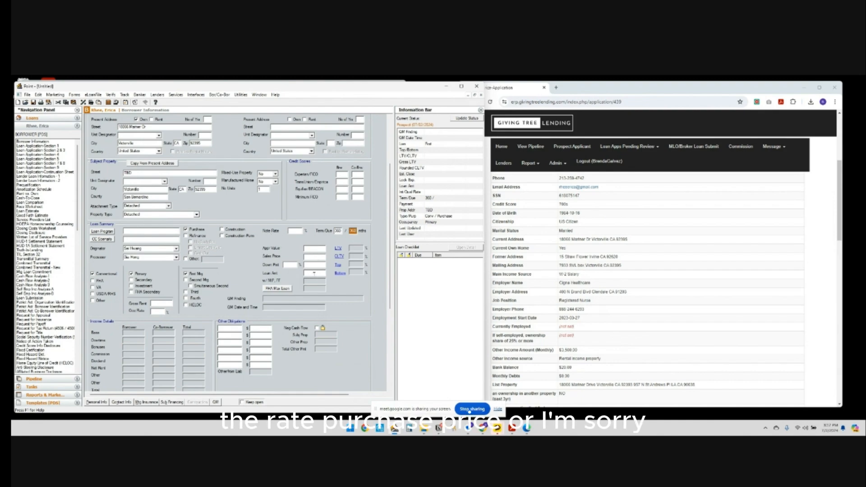
scroll(303, 270, "down", 3)
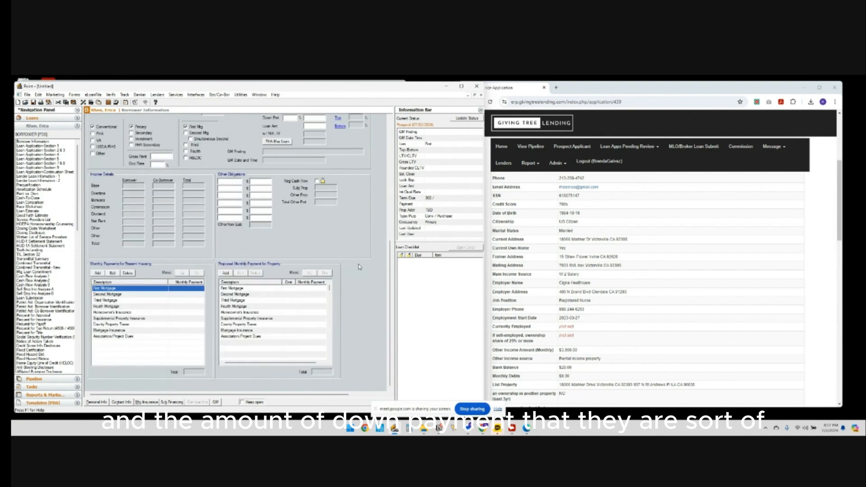
scroll(385, 258, "up", 3)
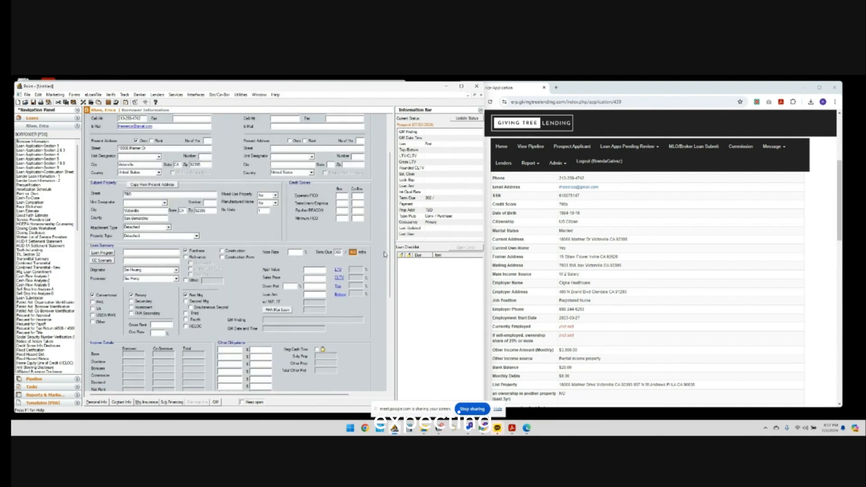
left_click(151, 149)
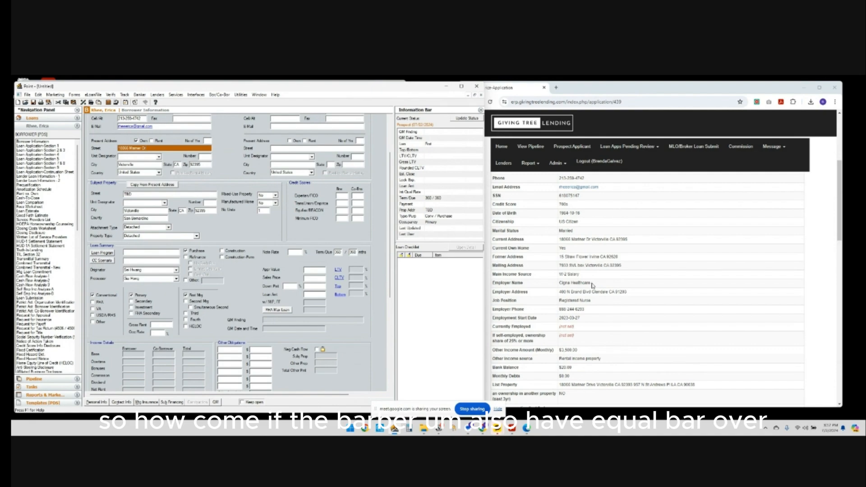
scroll(595, 277, "up", 3)
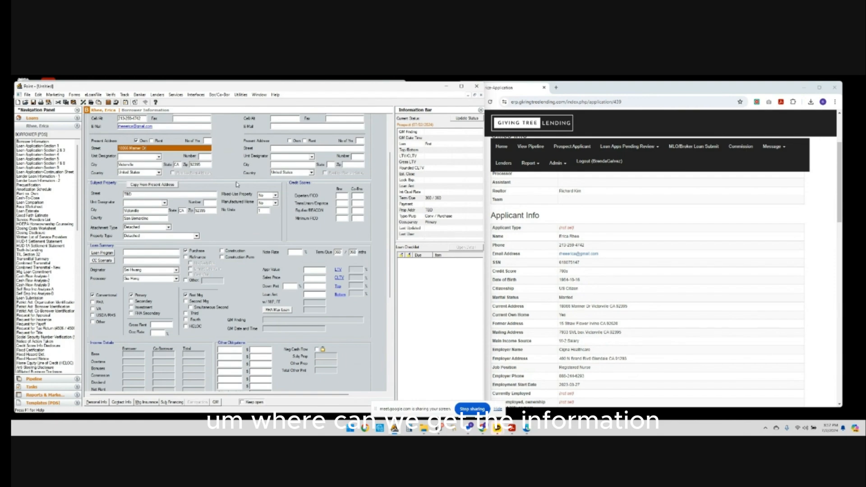
scroll(238, 183, "up", 3)
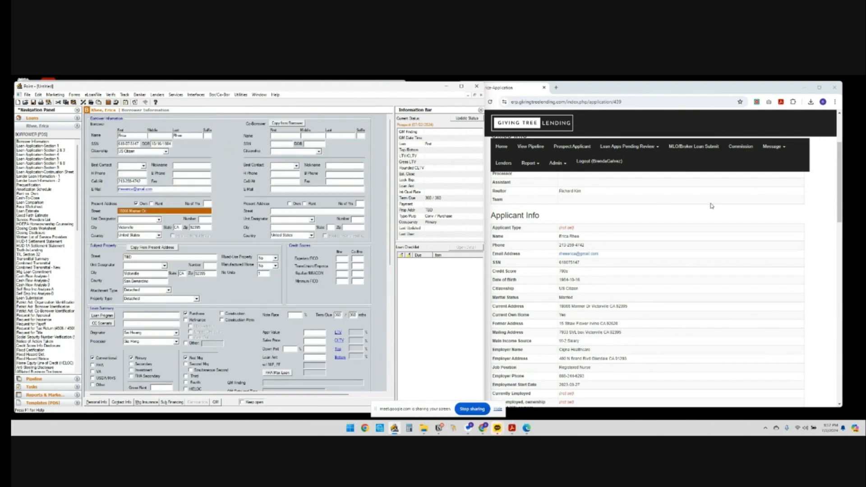
scroll(673, 306, "down", 2)
scroll(674, 302, "down", 6)
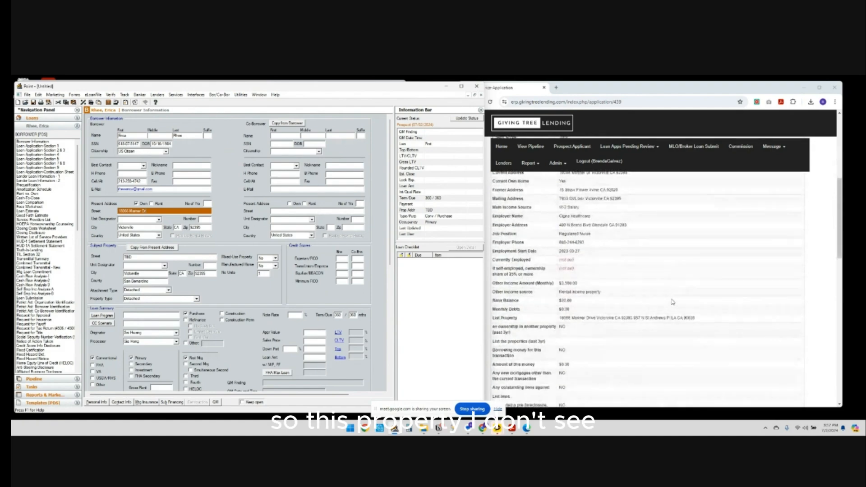
scroll(642, 268, "down", 3)
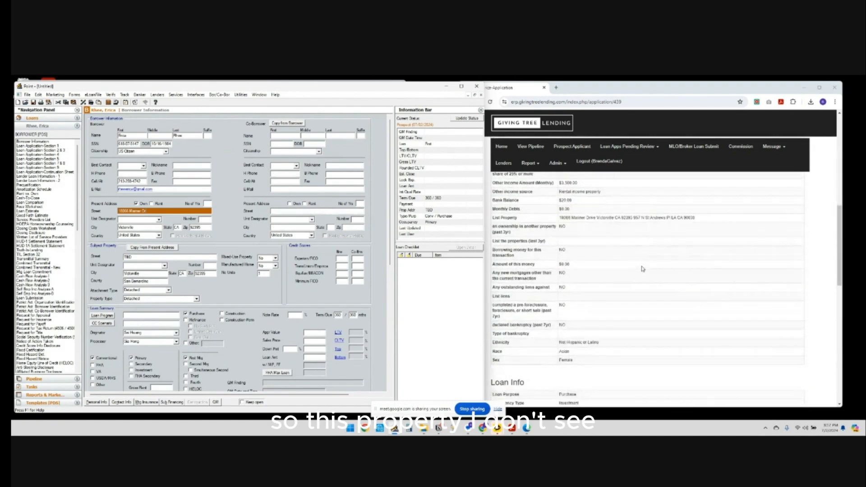
scroll(642, 268, "up", 10)
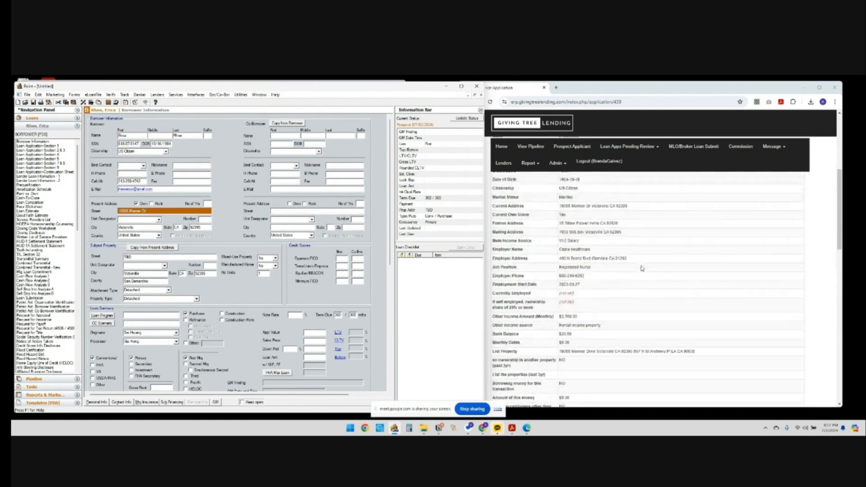
scroll(641, 269, "up", 2)
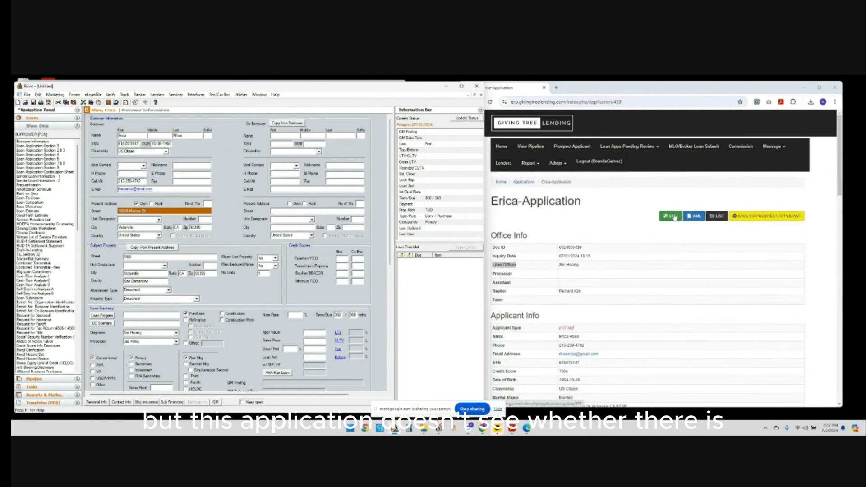
Open the Update Application form and scroll through its office and applicant info fields.
left_click(673, 216)
scroll(674, 258, "down", 10)
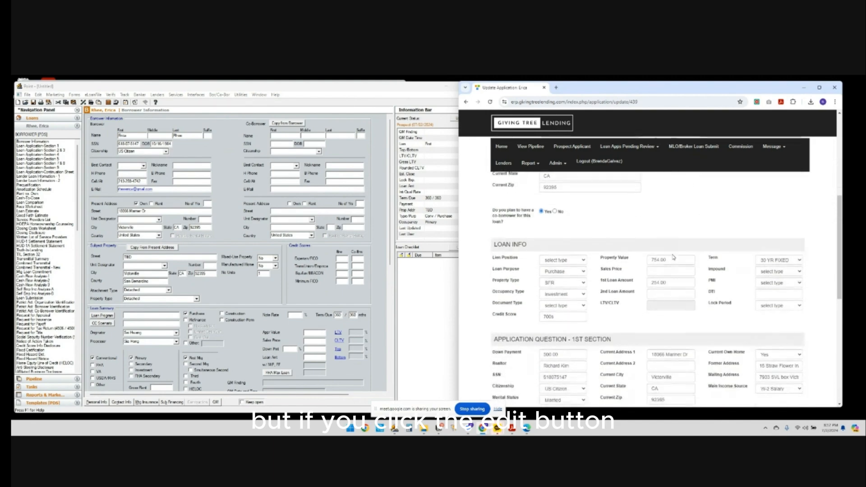
scroll(617, 267, "down", 3)
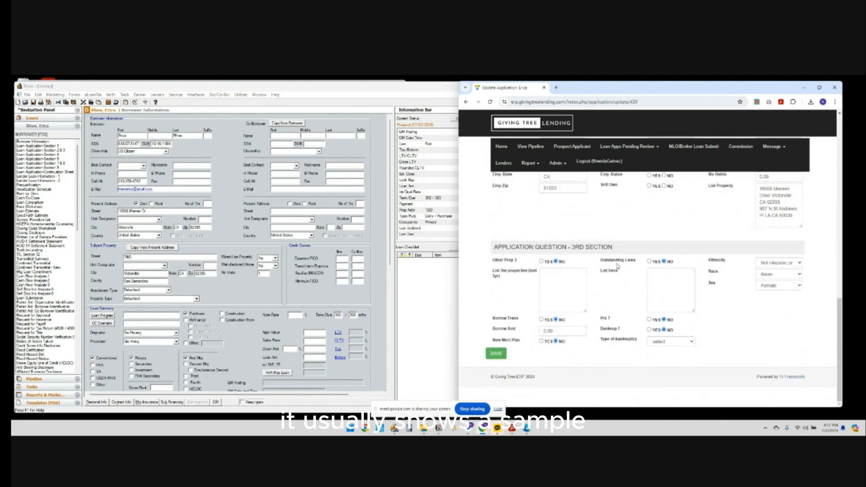
scroll(617, 267, "up", 4)
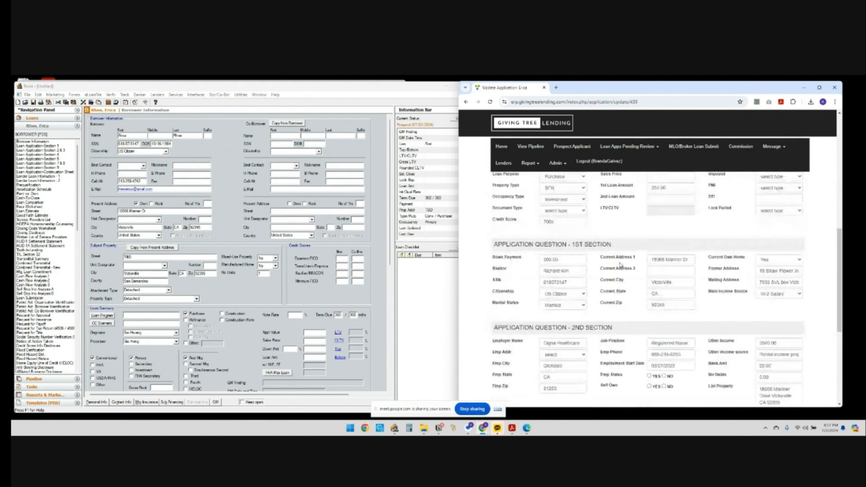
scroll(620, 265, "up", 1)
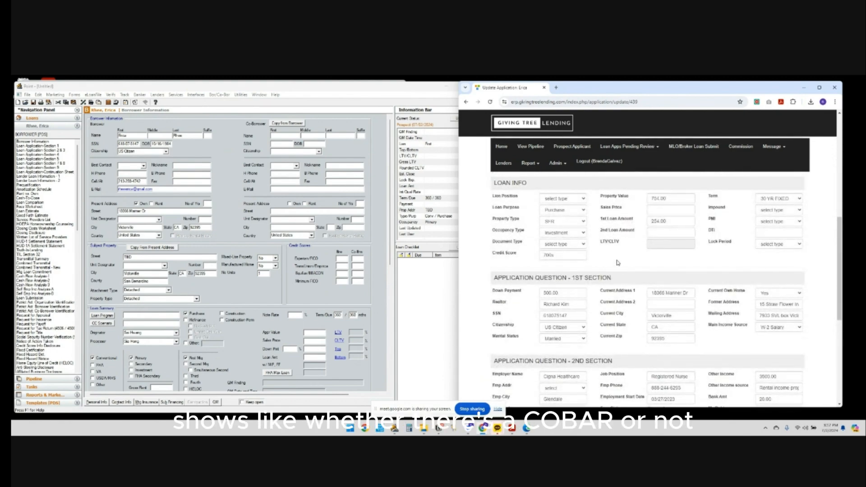
scroll(619, 268, "up", 2)
scroll(618, 266, "down", 1)
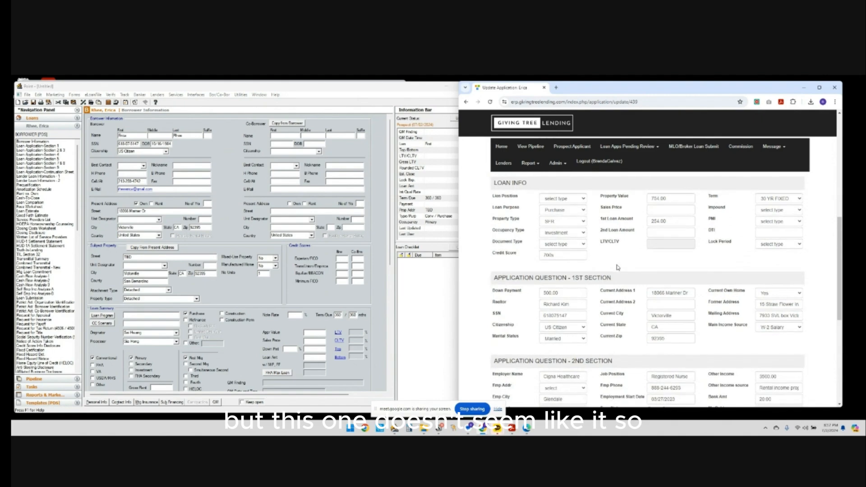
scroll(618, 267, "down", 2)
scroll(618, 266, "up", 10)
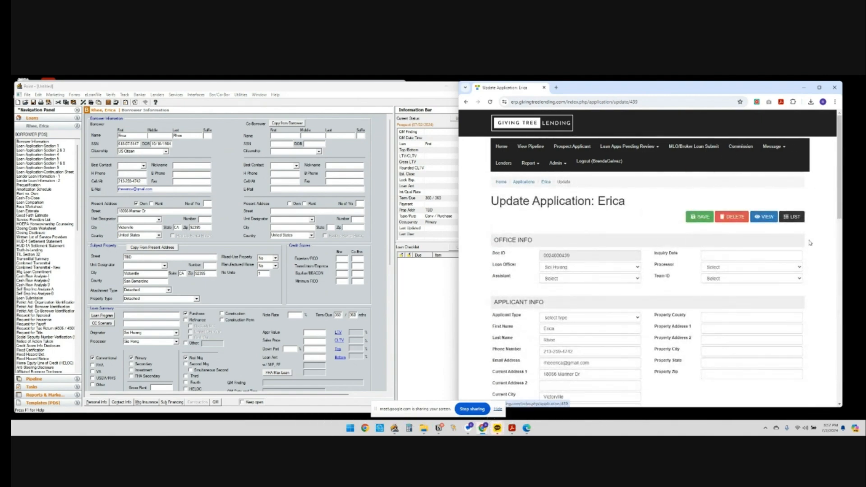
left_click(698, 218)
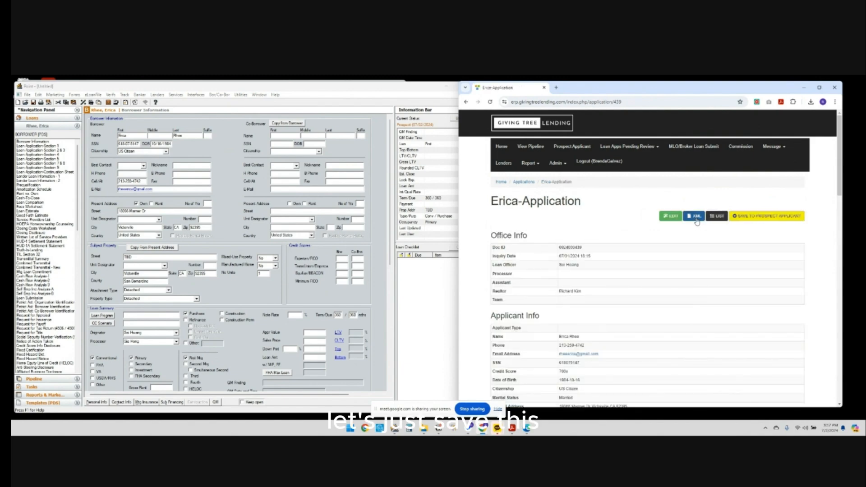
scroll(623, 270, "down", 5)
scroll(622, 269, "up", 1)
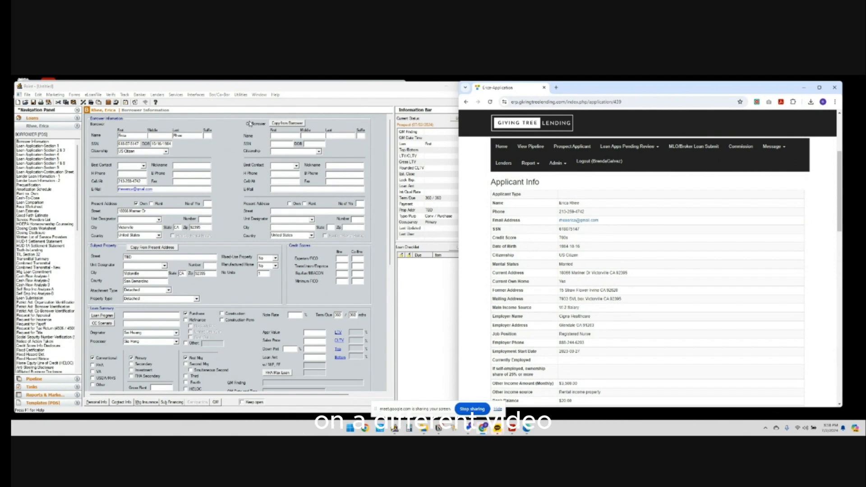
scroll(235, 206, "down", 5)
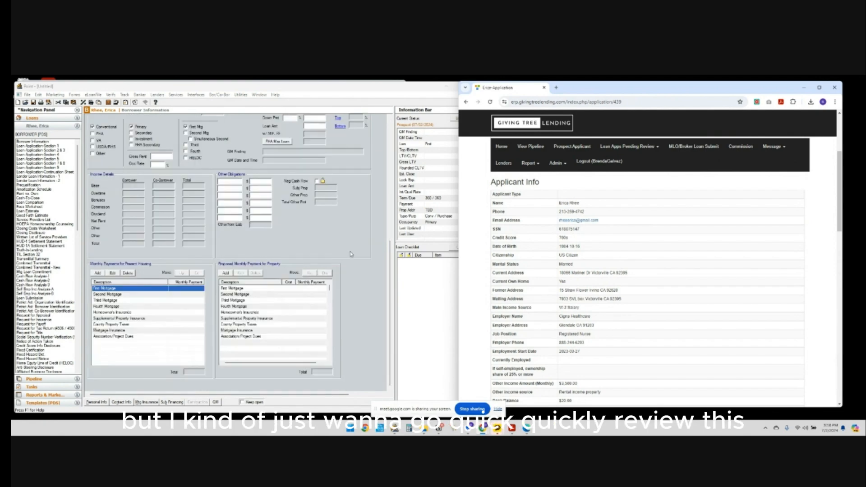
scroll(358, 260, "up", 4)
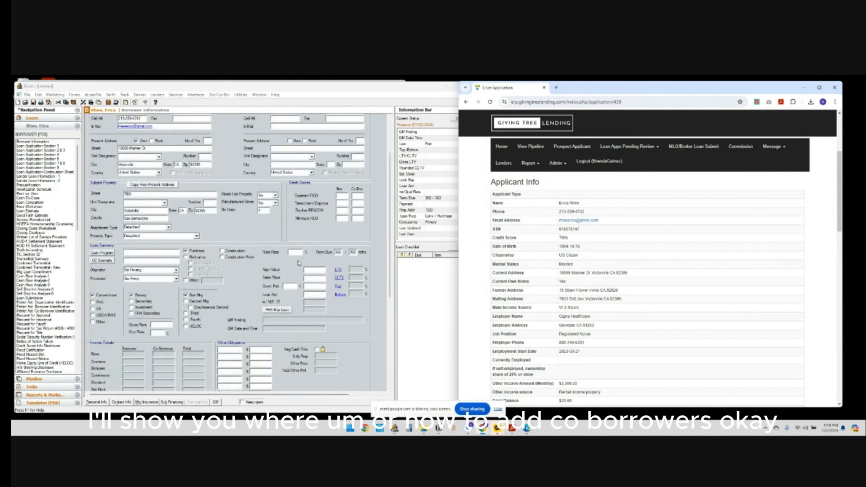
scroll(273, 190, "up", 2)
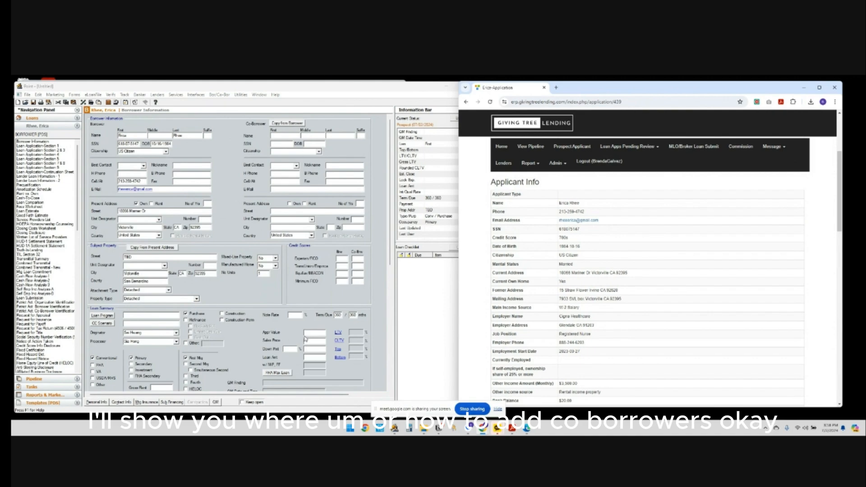
scroll(355, 341, "down", 7)
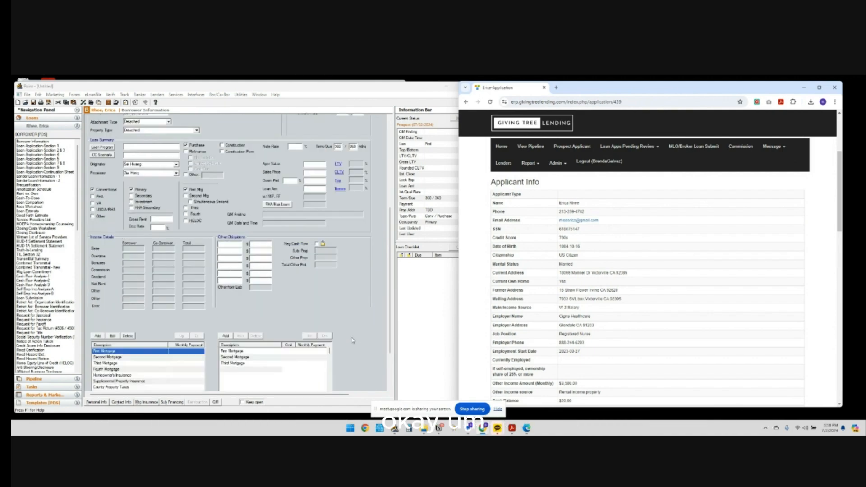
scroll(201, 250, "up", 7)
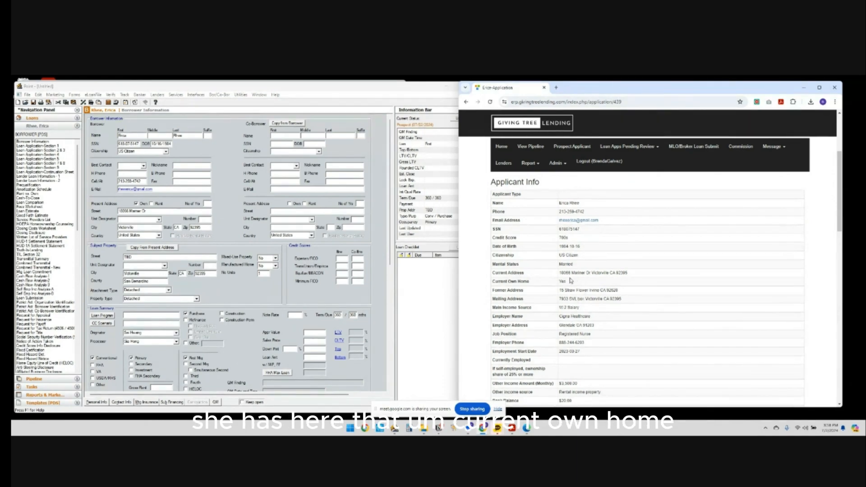
left_click_drag(509, 282, 532, 282)
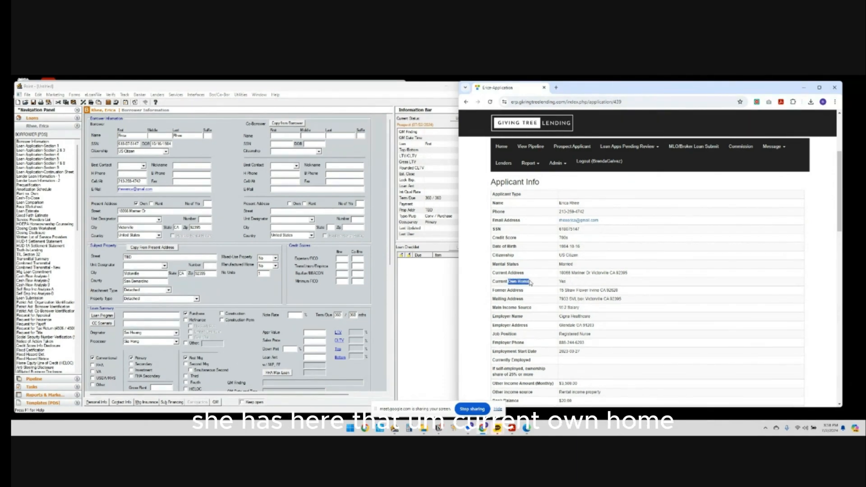
double_click(561, 282)
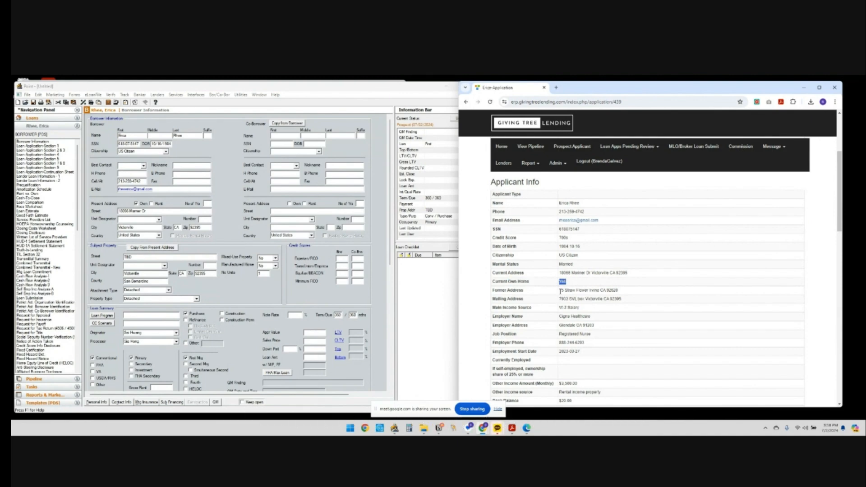
left_click_drag(495, 290, 563, 300)
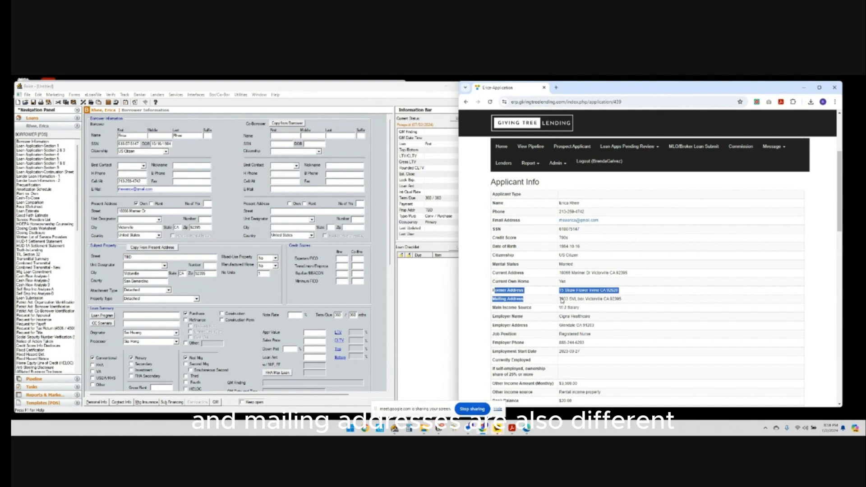
left_click(610, 295)
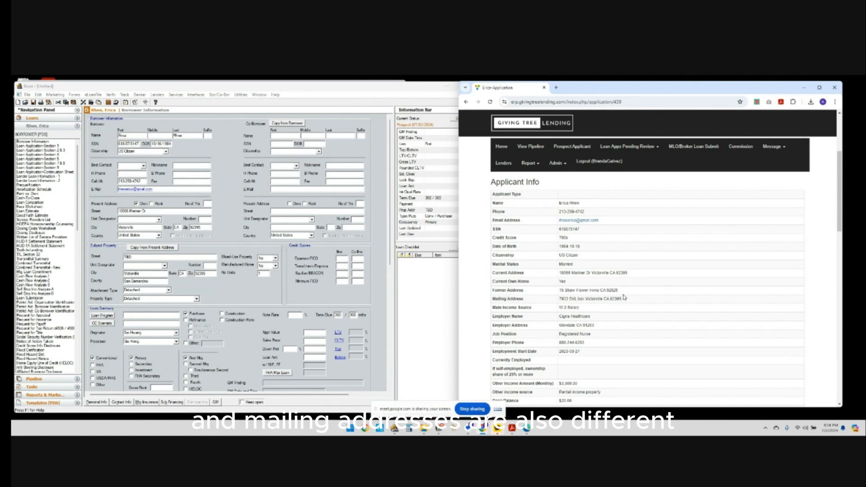
scroll(262, 220, "down", 3)
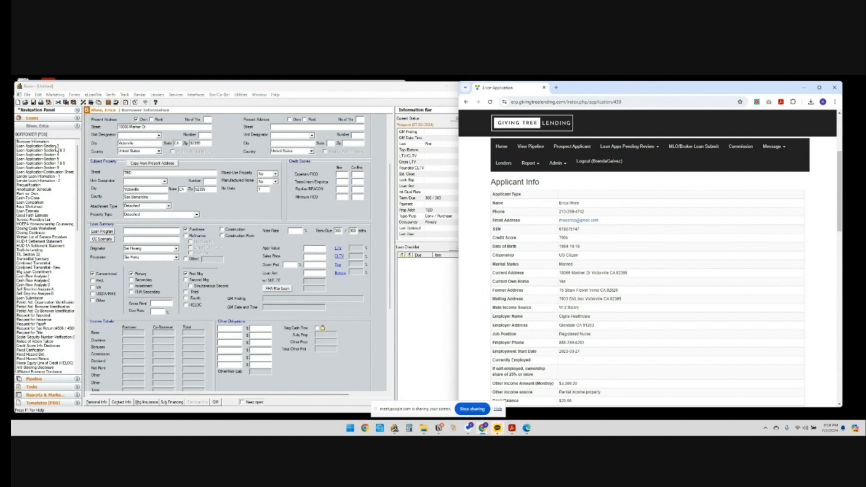
Open Loan Application - Section 1 and scroll to the current and former addresses.
left_click(55, 148)
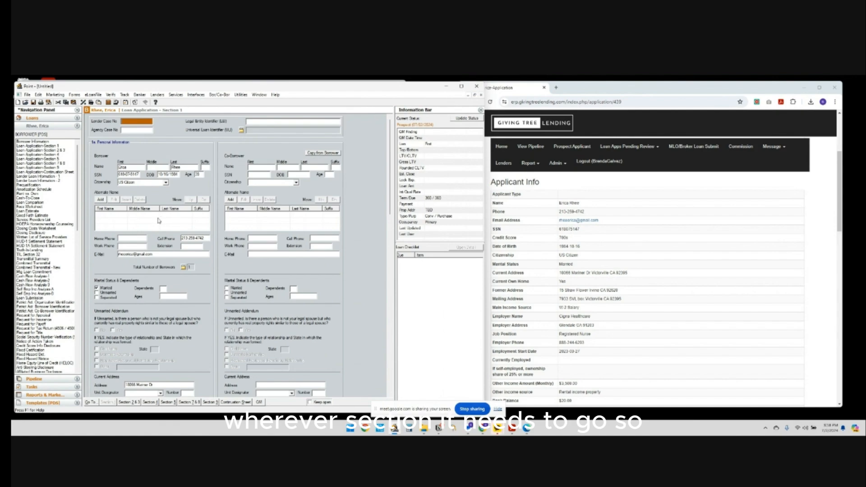
scroll(204, 271, "down", 5)
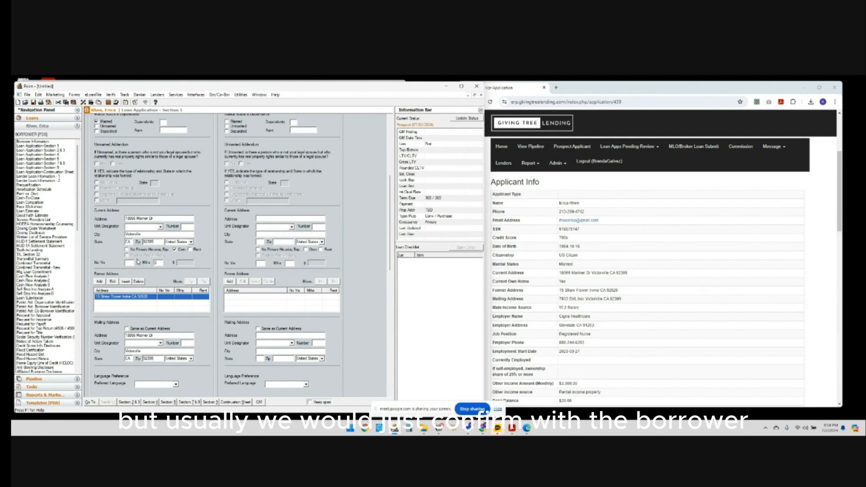
Move the former address's city and state into their own fields, trim the street line, and save.
left_click(112, 282)
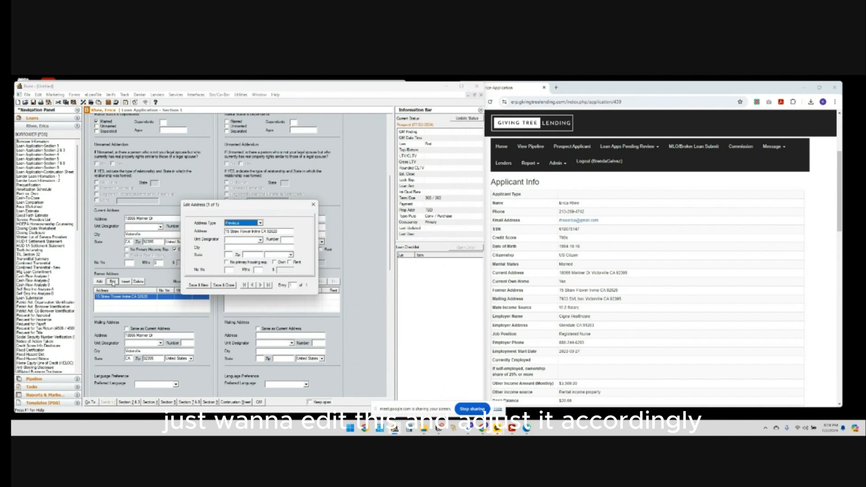
left_click(253, 233)
left_click(244, 247)
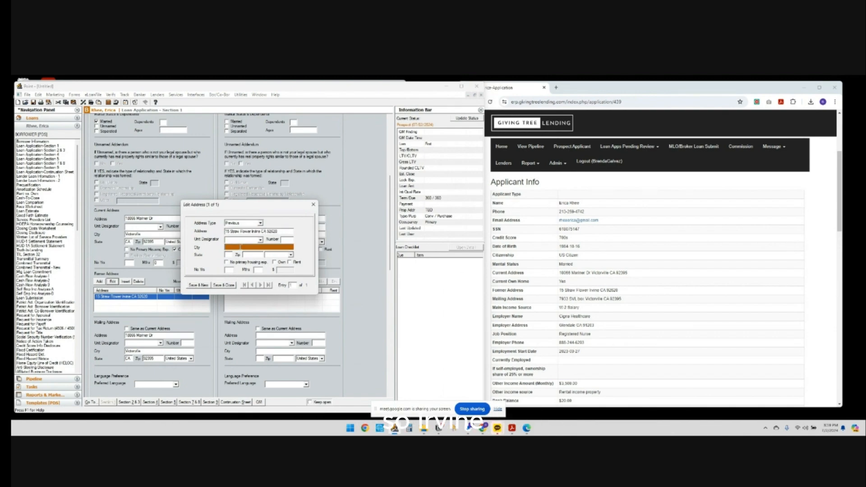
type("Irvine")
key("Tab")
type("CA")
key("Tab")
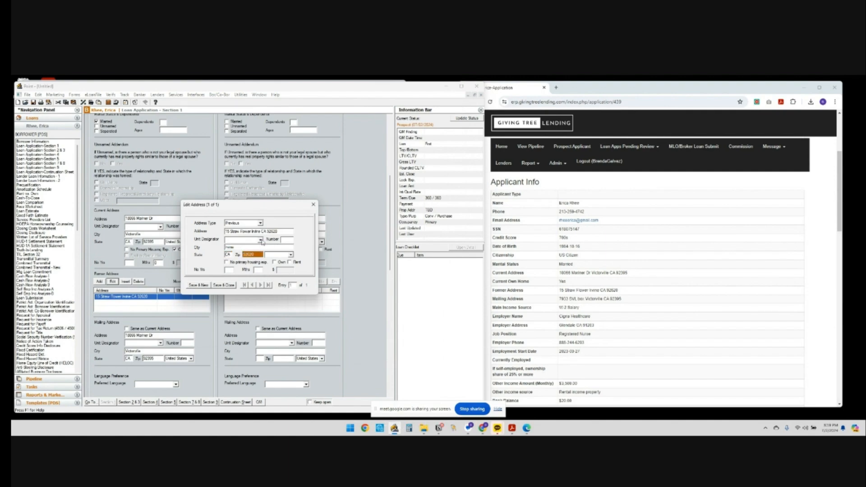
left_click_drag(252, 231, 295, 233)
key("BackSpace")
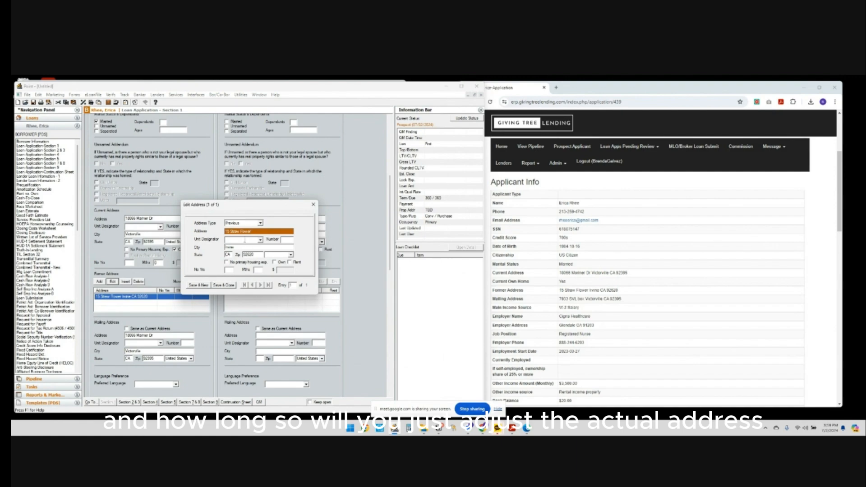
left_click(222, 285)
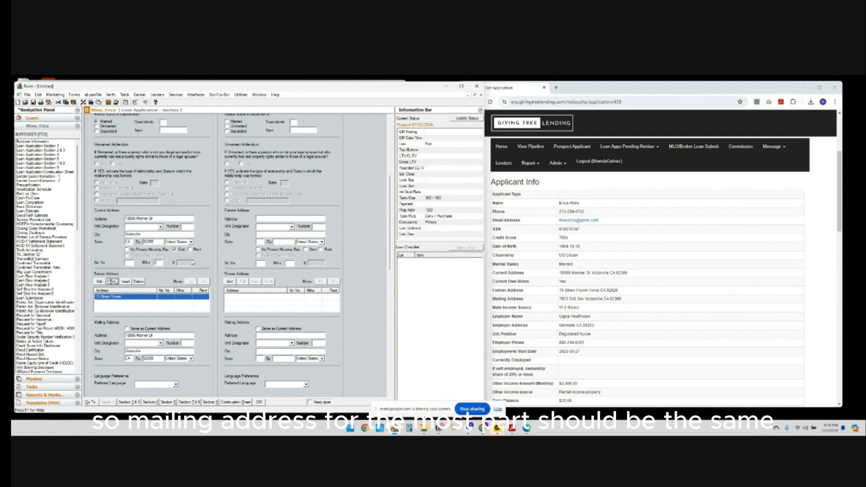
Turn Same as Current Address on, then off again to keep the mailing address editable.
left_click(136, 330)
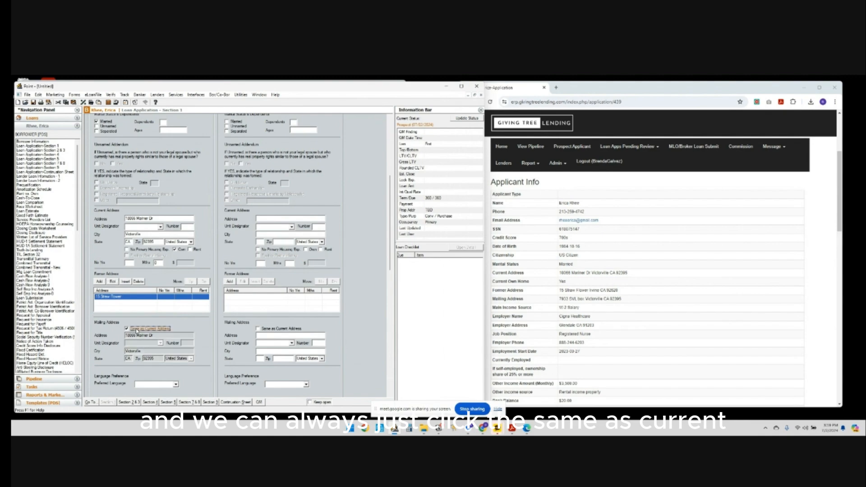
left_click(158, 332)
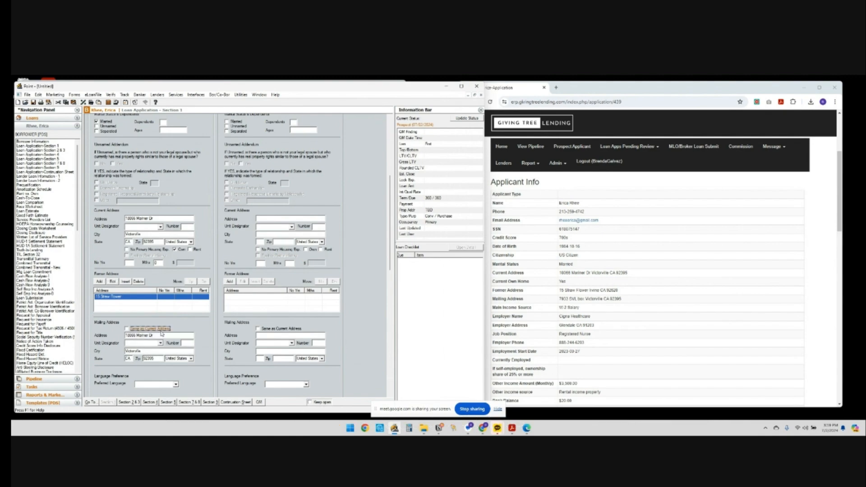
scroll(616, 311, "down", 3)
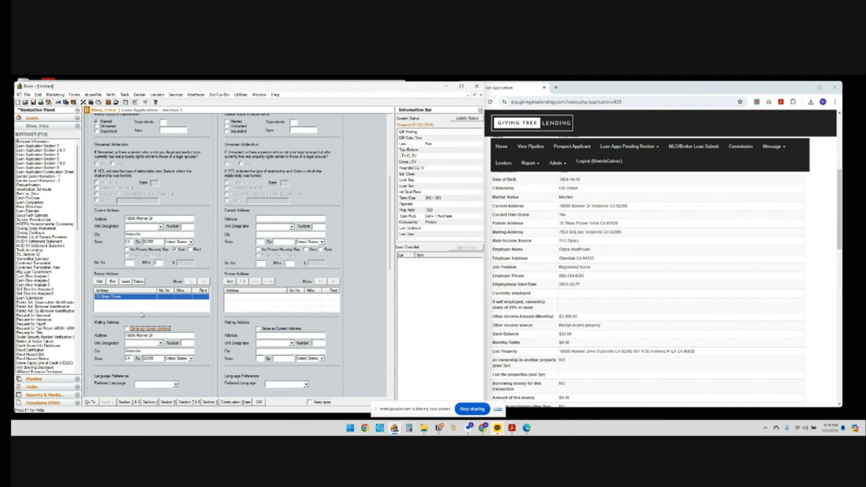
Replace the current address street with the ERP mailing street, then select the current and mailing street text.
left_click(144, 218)
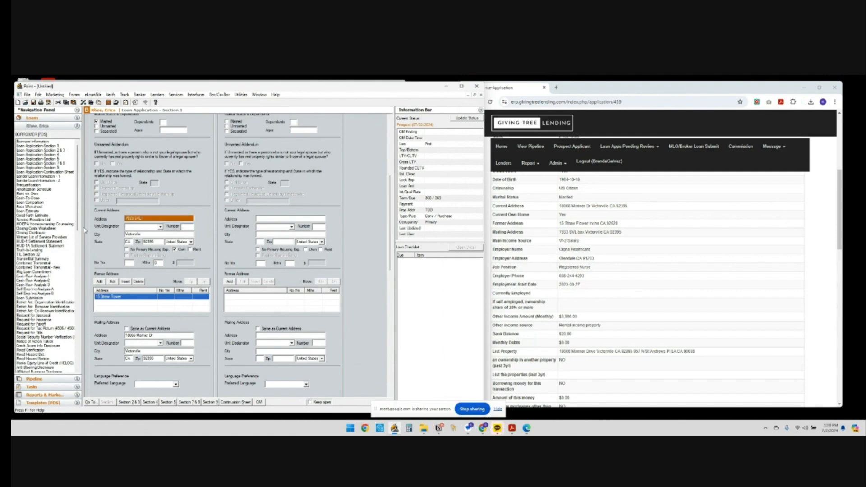
key("Tab")
key("Tab")
key("Tab")
key("Tab")
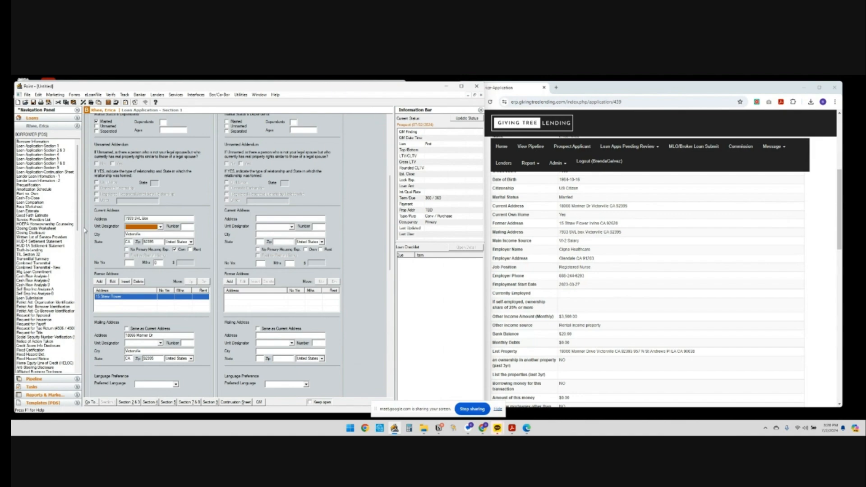
key("Tab")
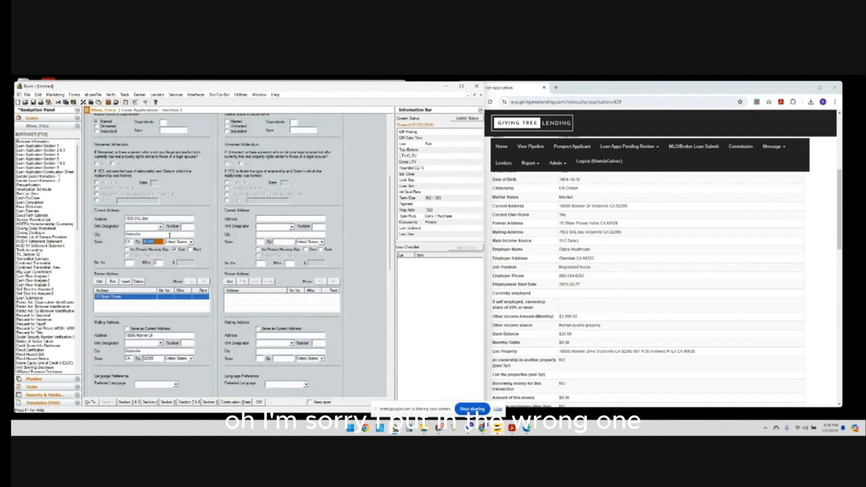
left_click_drag(156, 218, 107, 218)
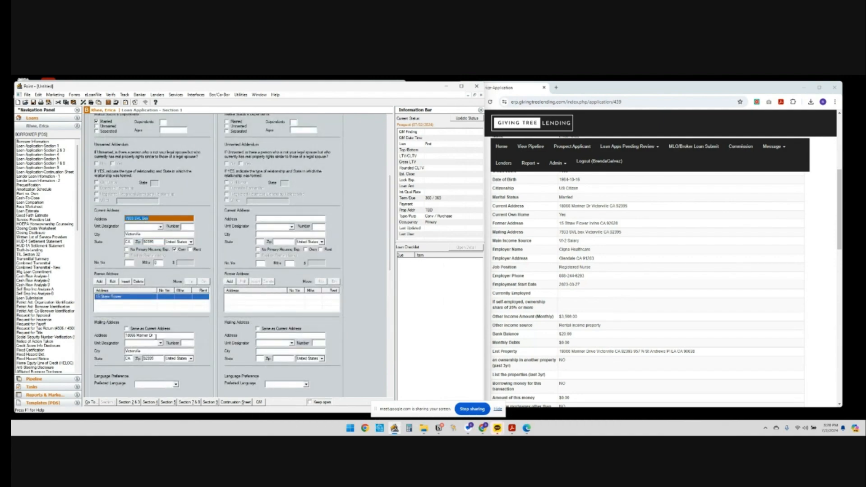
left_click_drag(190, 336, 122, 336)
Restore the borrower's original current street after a failed undo attempt.
left_click(144, 219)
key("ctrl+a")
left_click(141, 336)
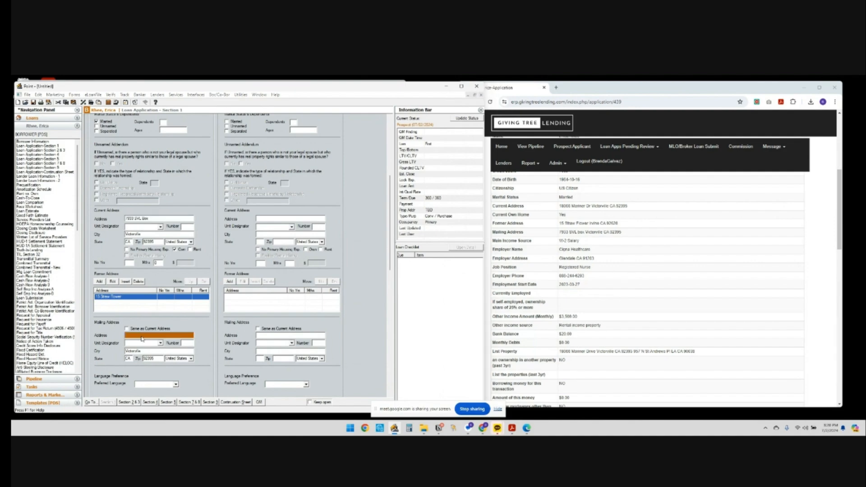
key("ctrl+z")
left_click(276, 266)
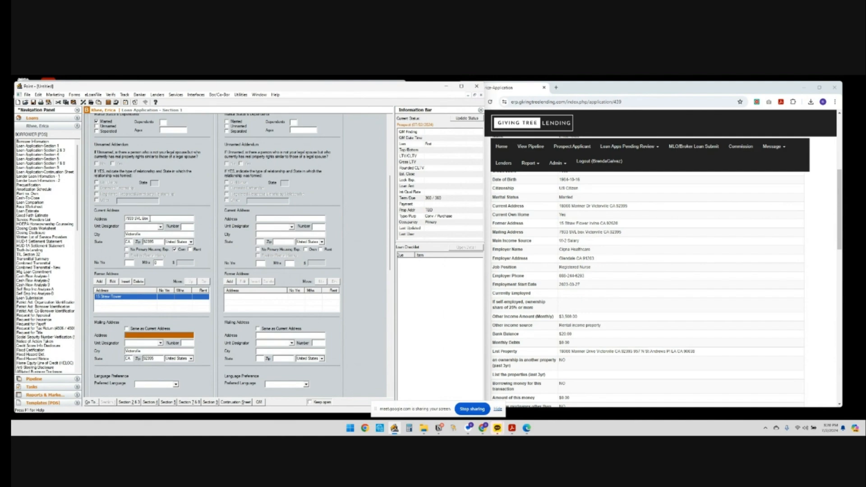
left_click(136, 218)
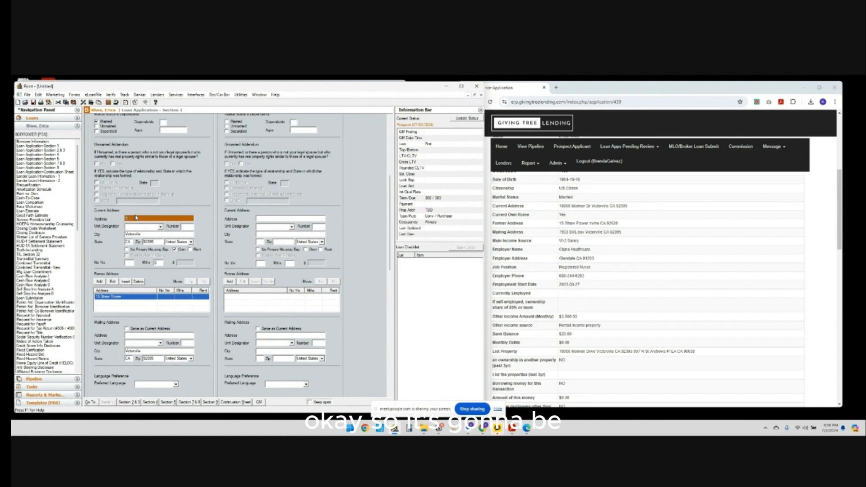
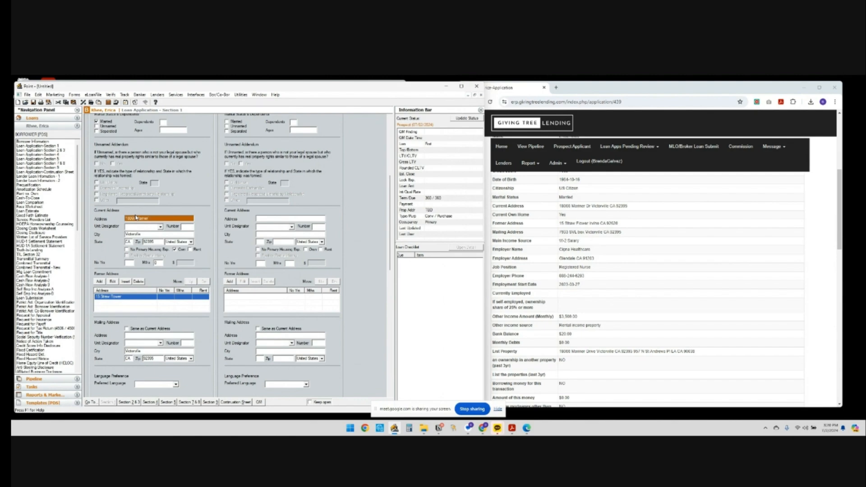
Enter the ERP's mailing street in the Mailing Address street field.
left_click(160, 336)
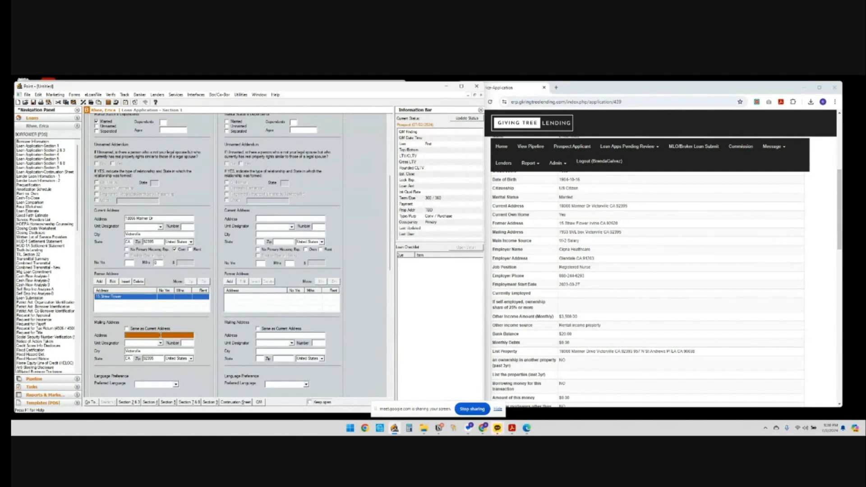
type("19")
key("Tab")
key("Tab")
key("Tab")
scroll(157, 332, "down", 5)
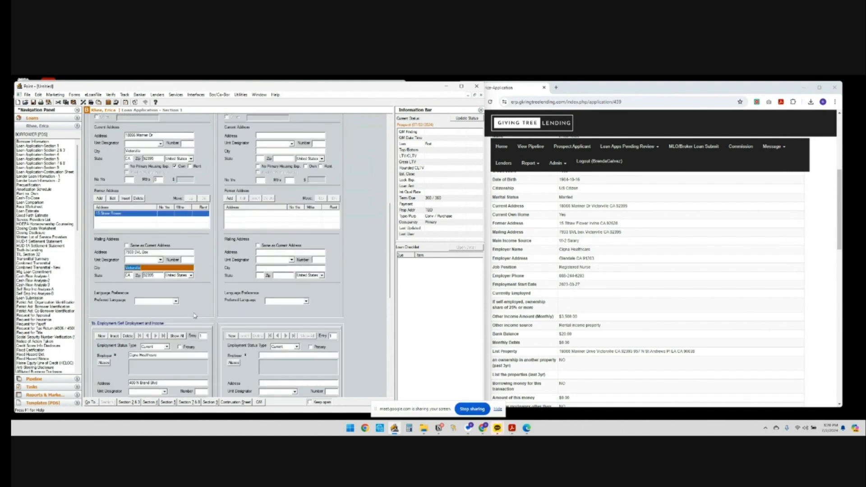